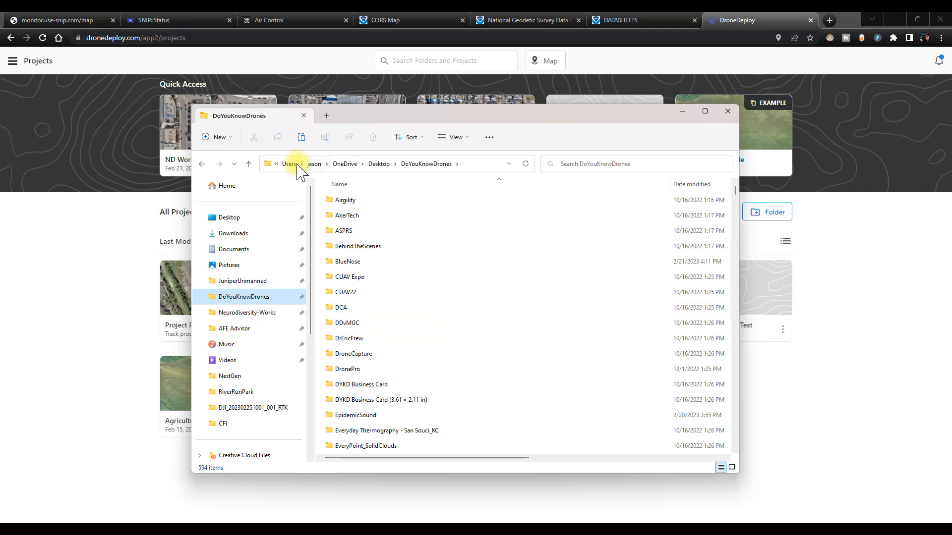
# Create a folder named AHC_PPK inside DoYouKnowDrones and open it.
pyautogui.click(220, 138)
pyautogui.click(227, 160)
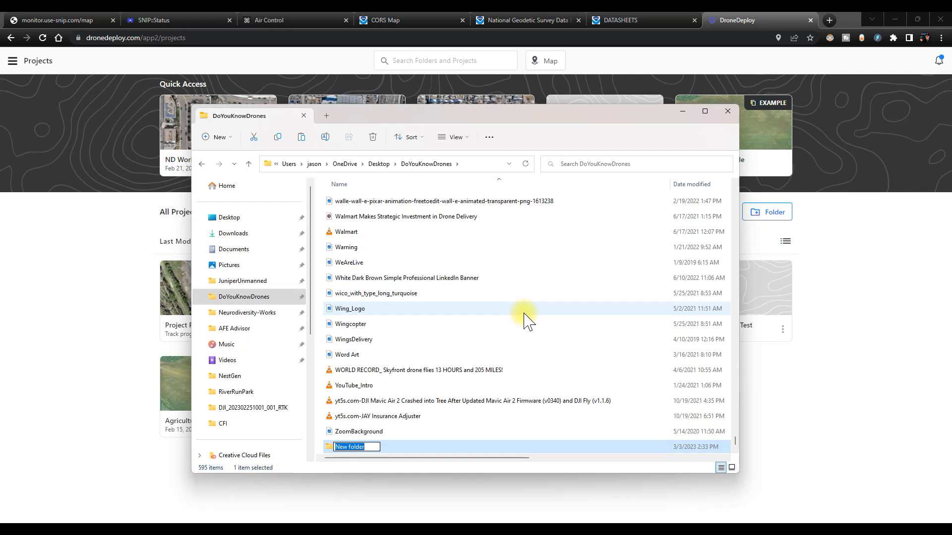
pyautogui.write('AHC_PPK')
pyautogui.press('Return')
pyautogui.doubleClick(369, 200)
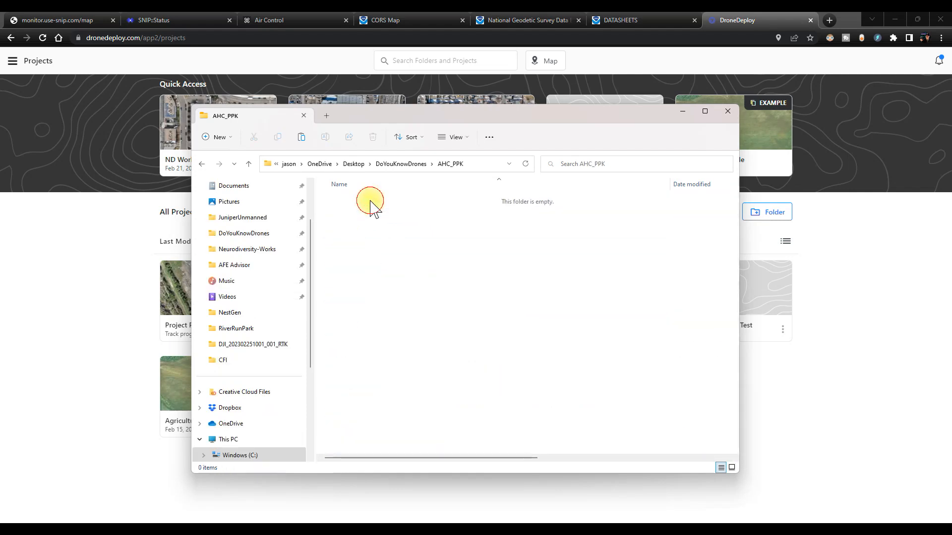
pyautogui.click(399, 274)
pyautogui.hotkey('ctrl', 'v')
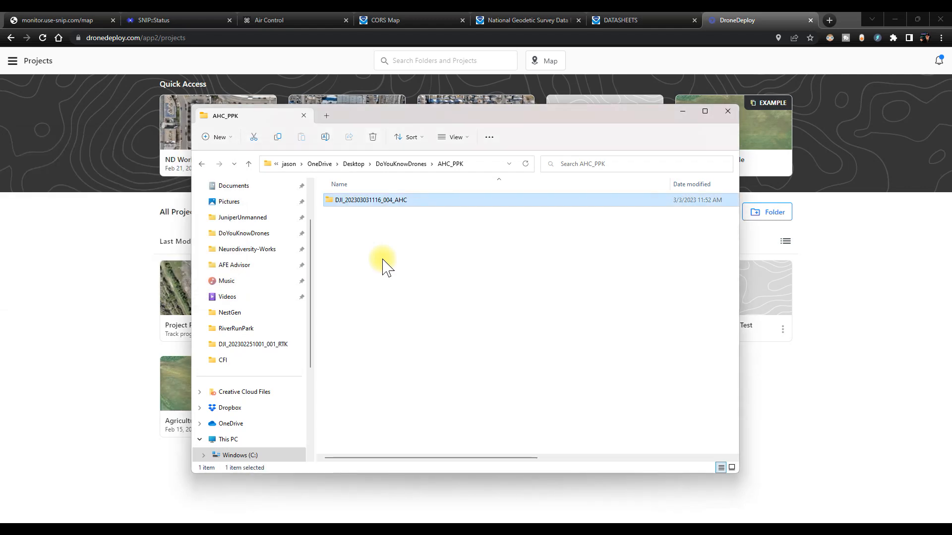
pyautogui.doubleClick(357, 202)
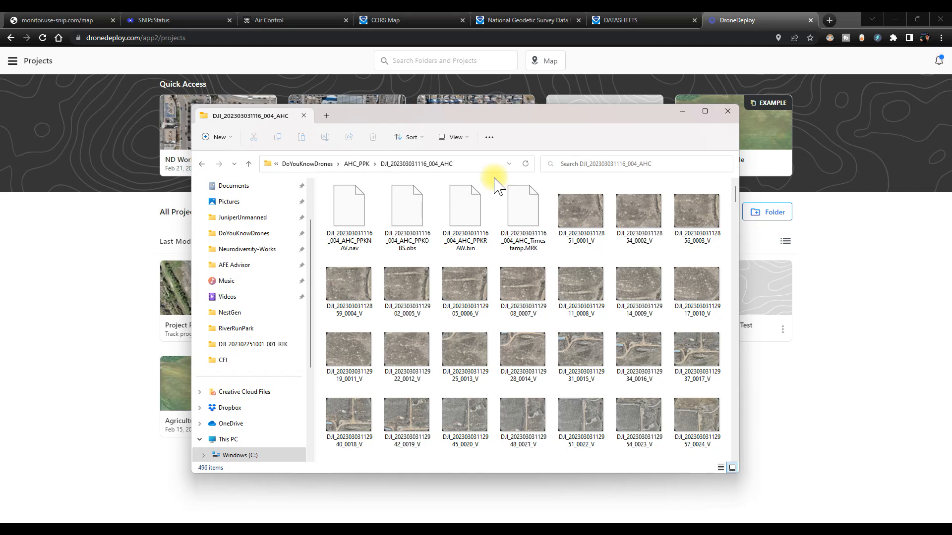
pyautogui.click(727, 118)
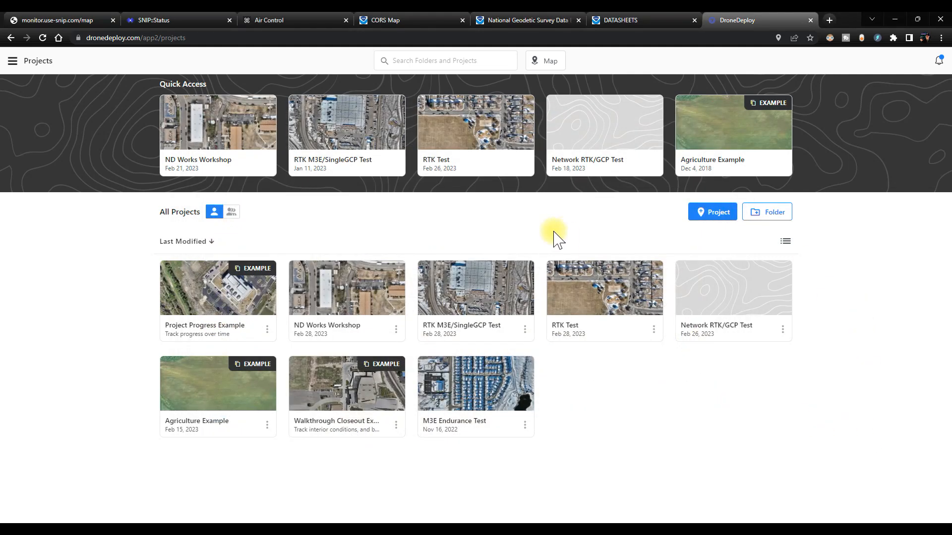
pyautogui.click(712, 212)
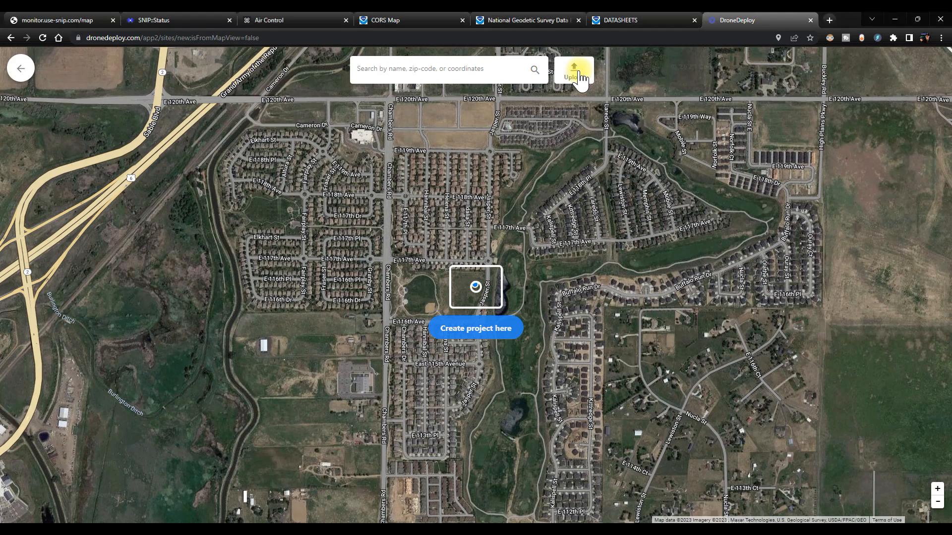
pyautogui.click(587, 78)
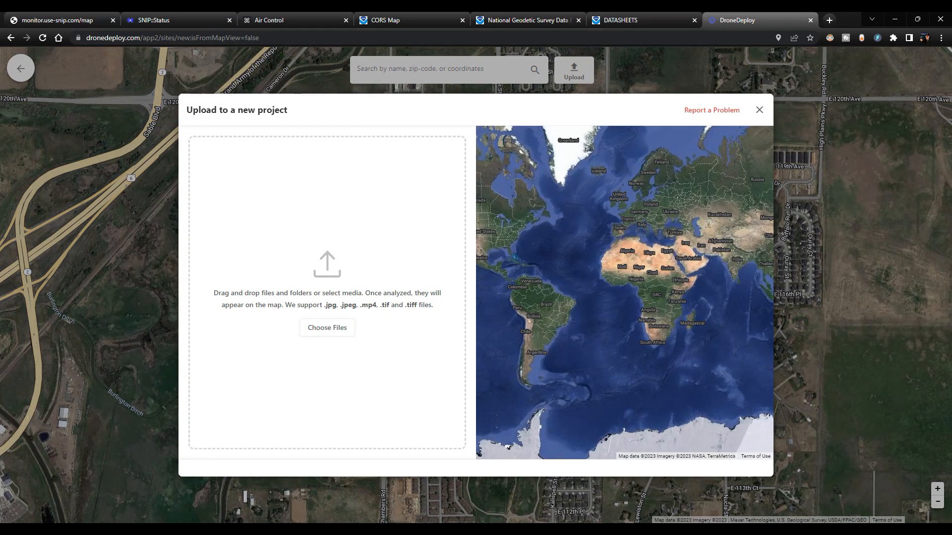
pyautogui.moveTo(0, 171); pyautogui.dragTo(653, 120)
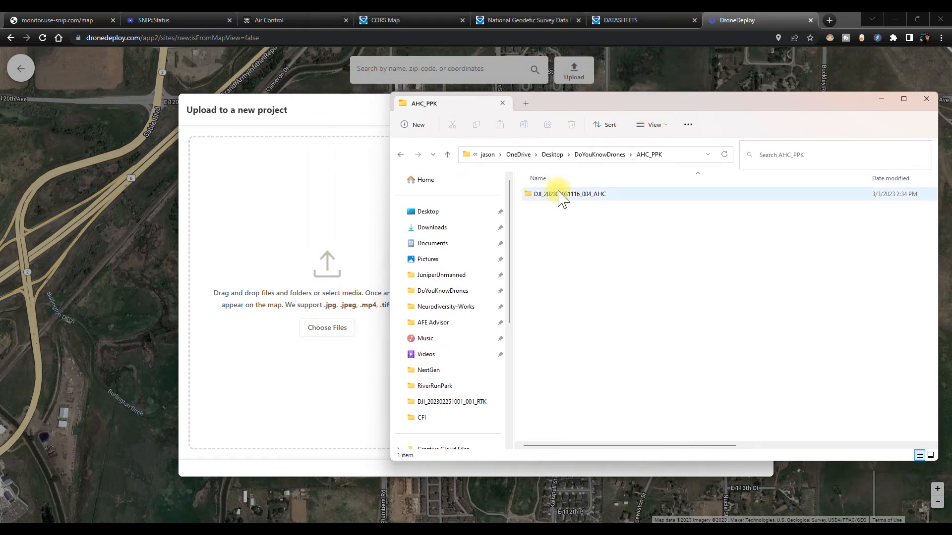
pyautogui.moveTo(563, 195); pyautogui.dragTo(315, 263)
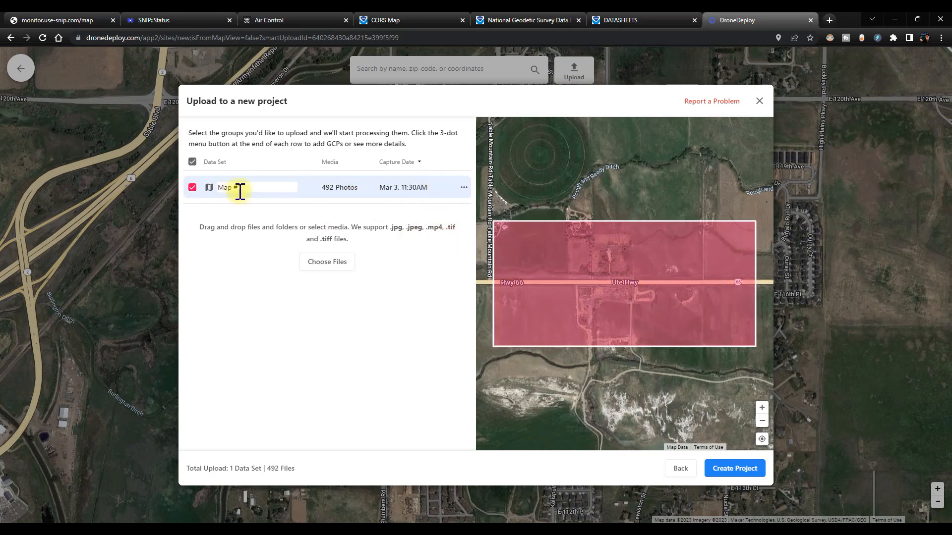
# Rename the uploaded map data set as RTK and proceed to create the project.
pyautogui.moveTo(253, 187); pyautogui.dragTo(216, 193)
pyautogui.write('RTK')
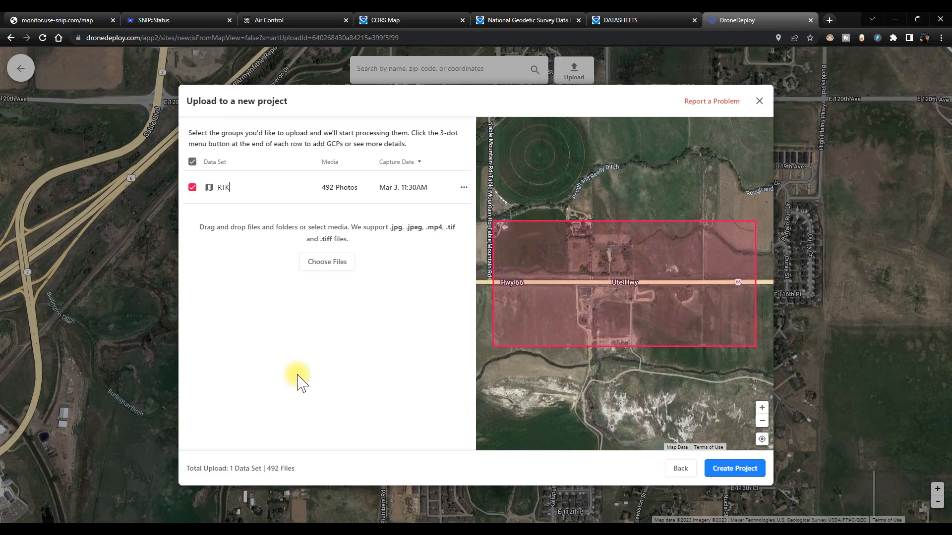
pyautogui.click(749, 472)
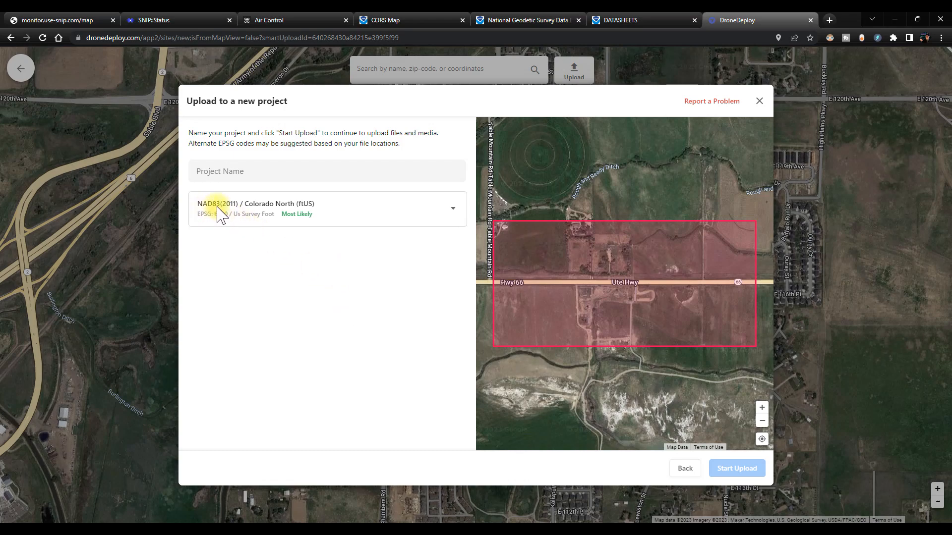
# Name the project AHC_PPK and start the upload.
pyautogui.click(231, 174)
pyautogui.write('AHC_PPK')
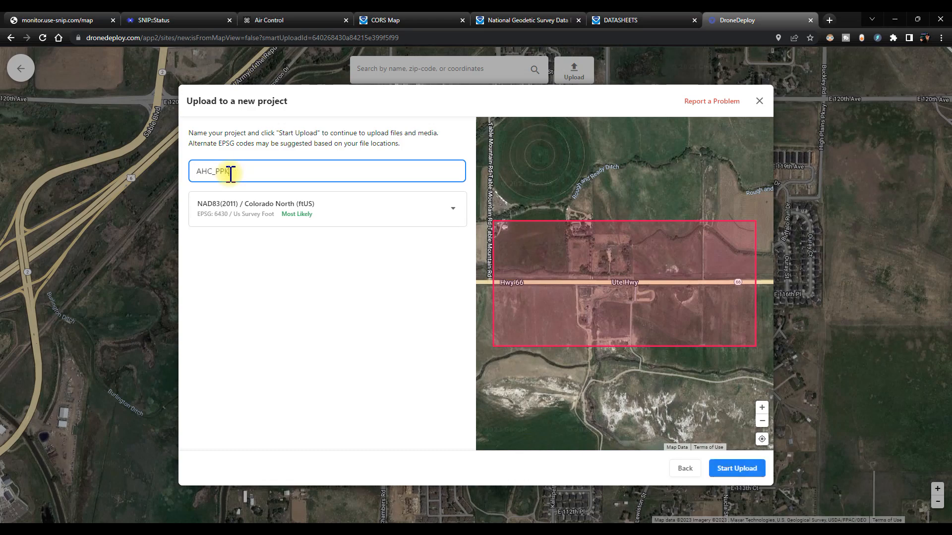
pyautogui.click(757, 469)
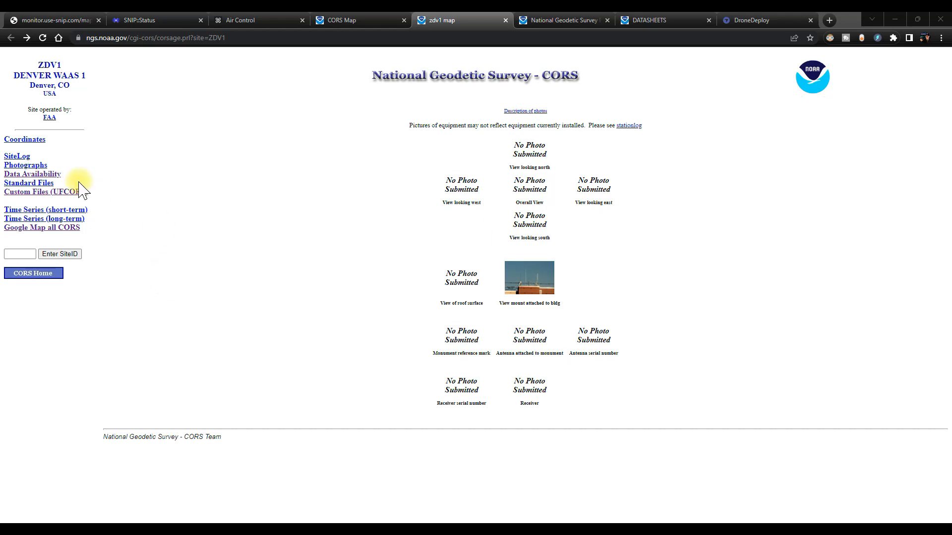
# View the data availability profile of the ZDV1 CORS station.
pyautogui.click(48, 173)
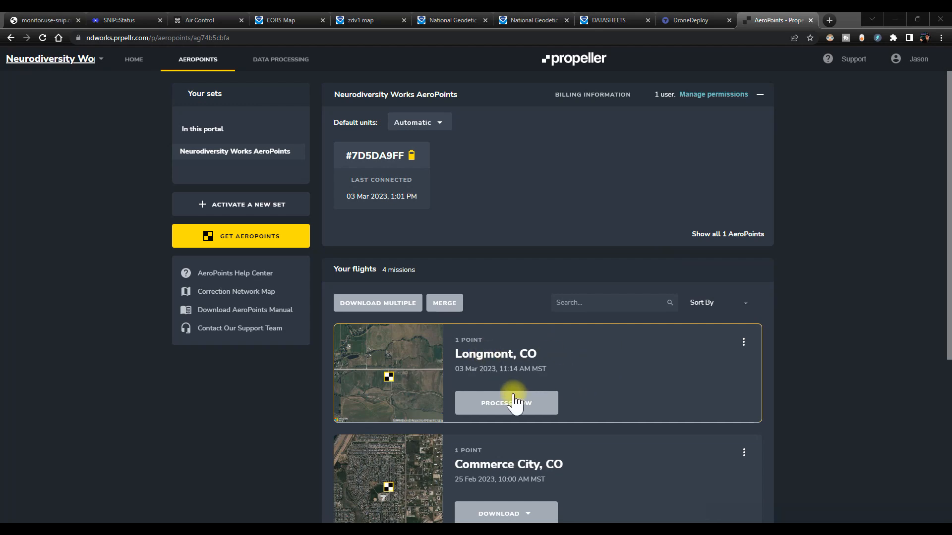
# In Propeller, open processing for the Longmont, CO AeroPoints flight and select the Propeller Correction Network method.
pyautogui.click(488, 404)
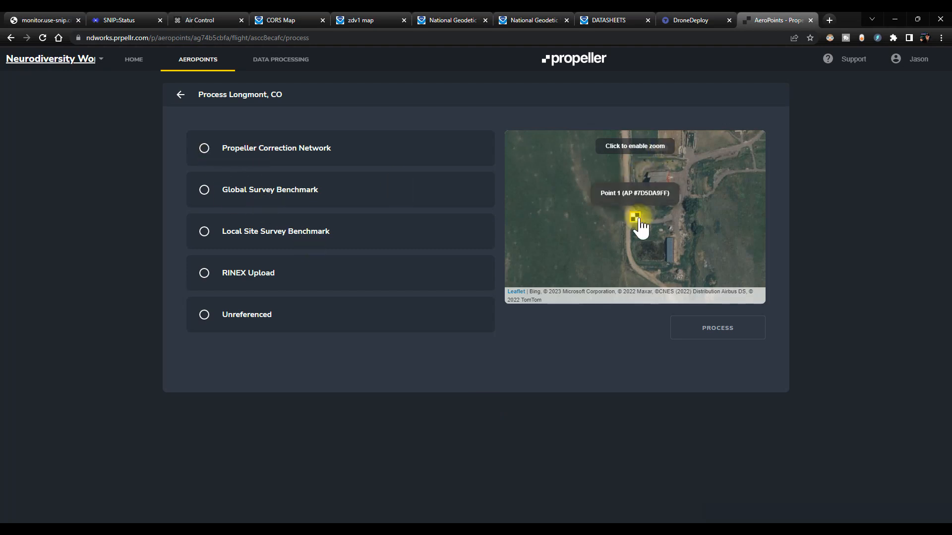
pyautogui.moveTo(634, 218)
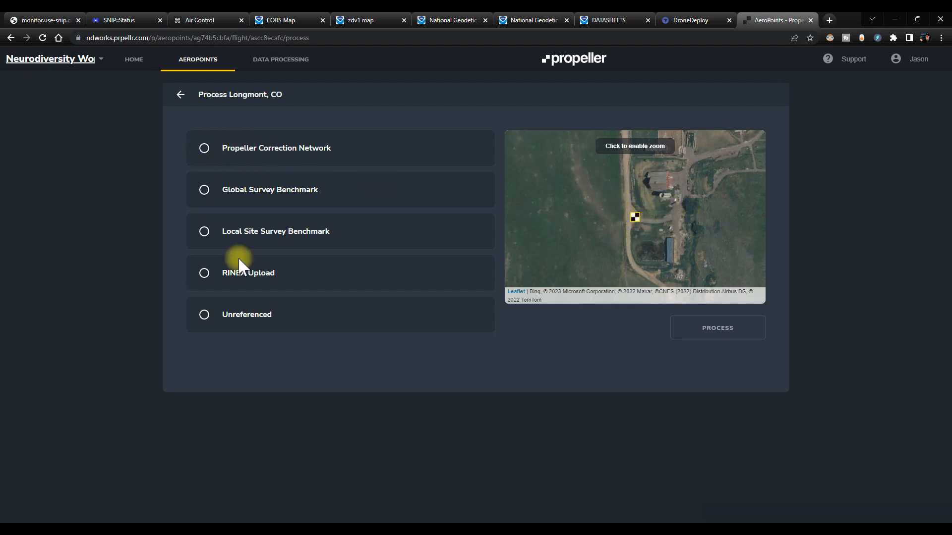
pyautogui.click(242, 151)
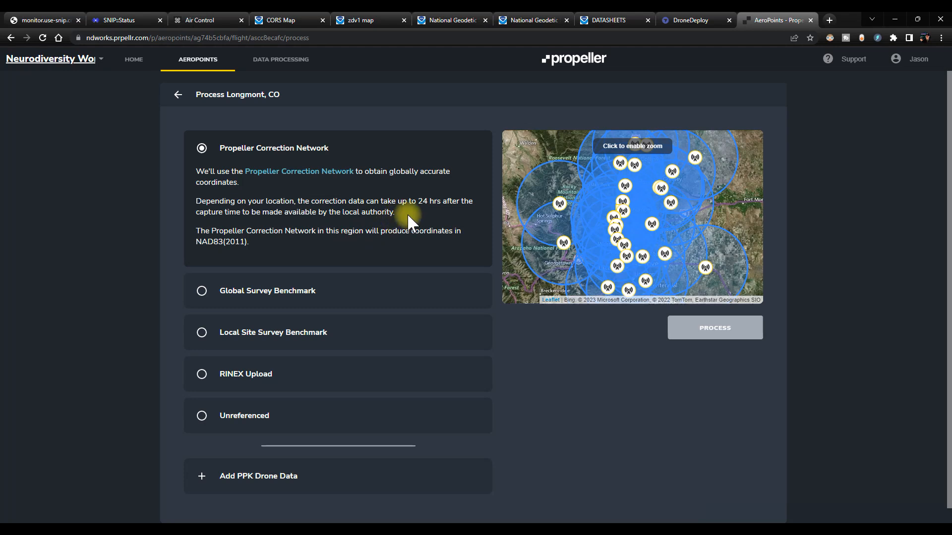
# Review the Global Survey Benchmark, Local Site Survey Benchmark, RINEX Upload and Unreferenced processing methods.
pyautogui.click(208, 292)
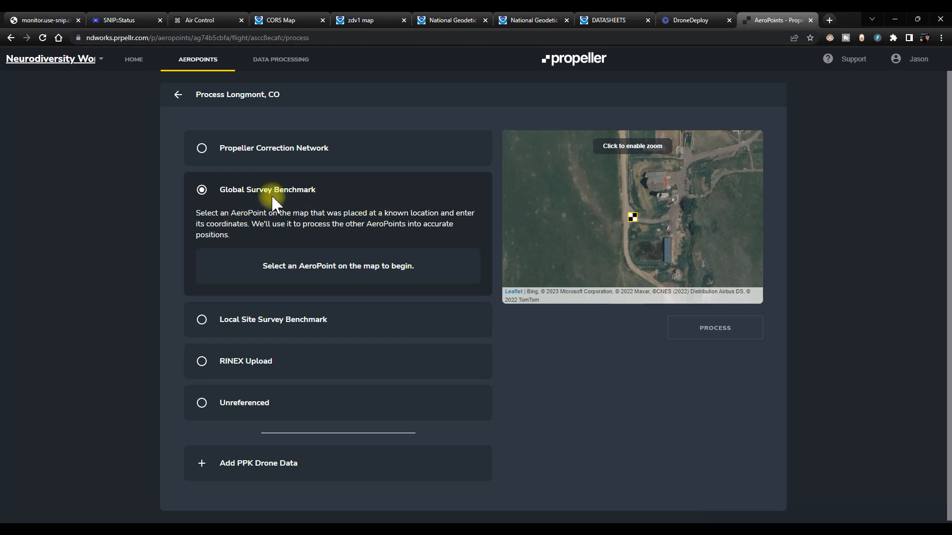
pyautogui.click(202, 320)
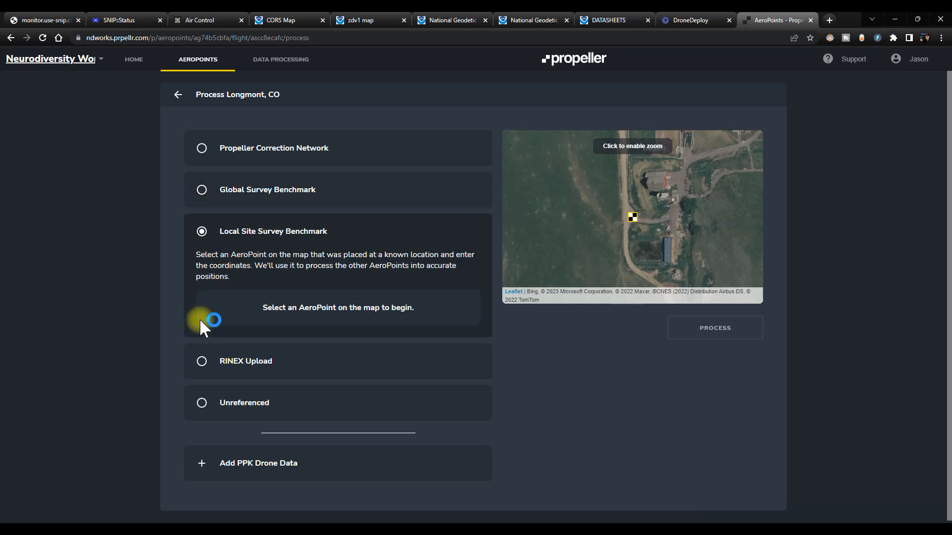
pyautogui.click(213, 368)
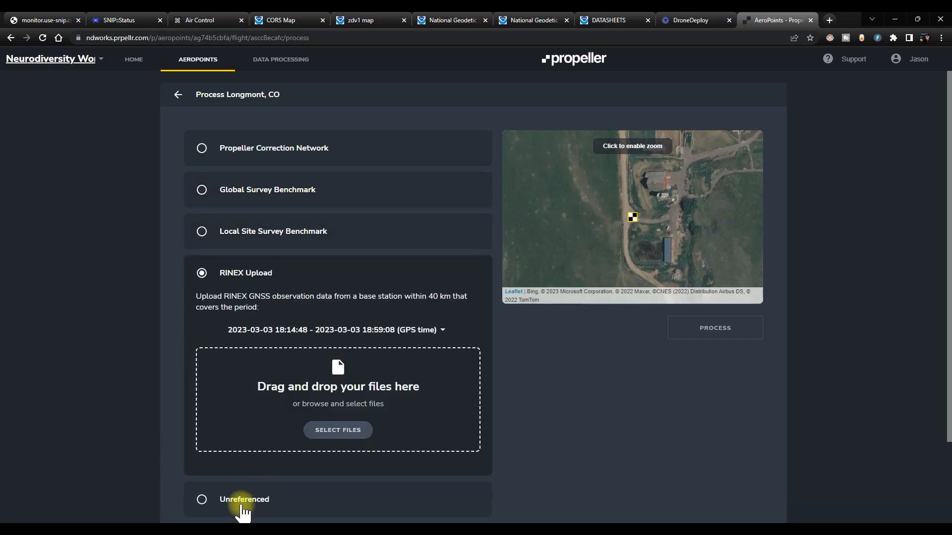
pyautogui.click(202, 500)
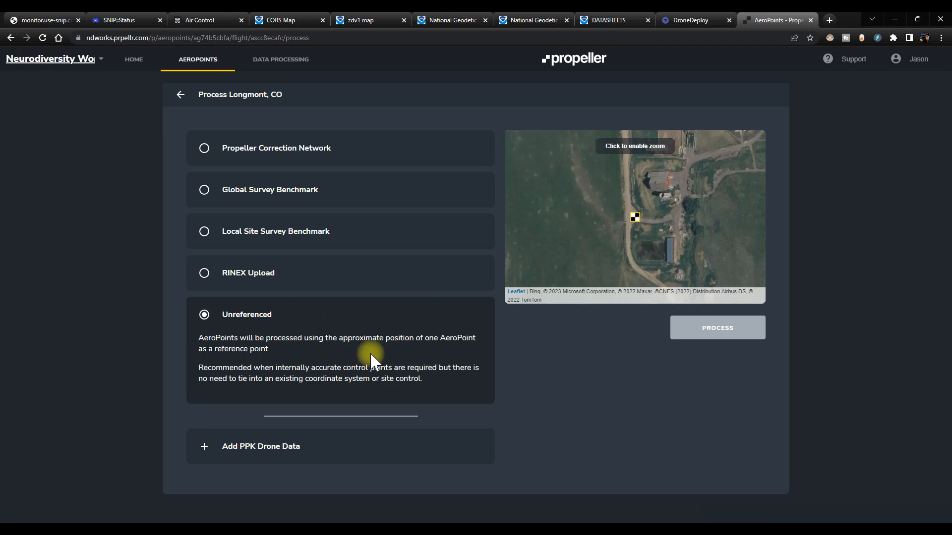
# Process the Longmont flight with the Propeller Correction Network and review the details of Point 1.
pyautogui.click(219, 164)
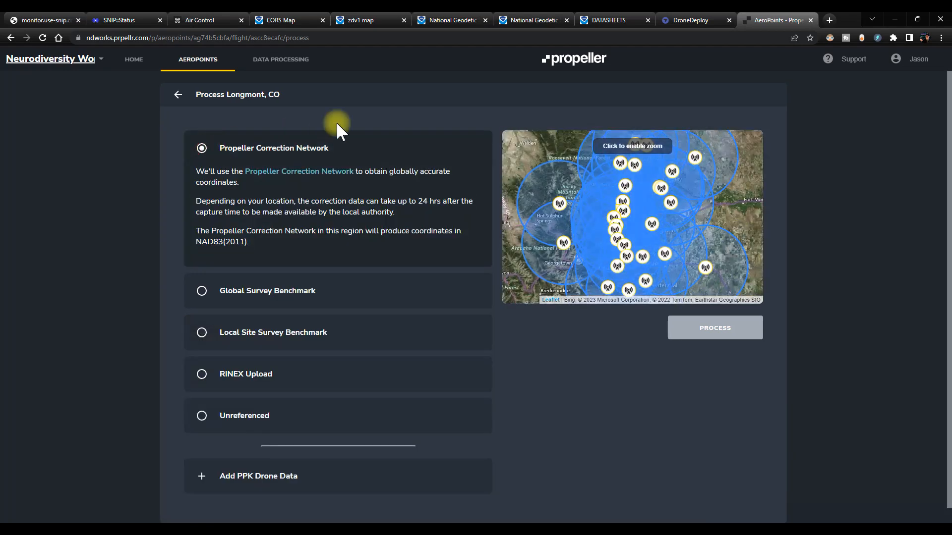
pyautogui.click(747, 329)
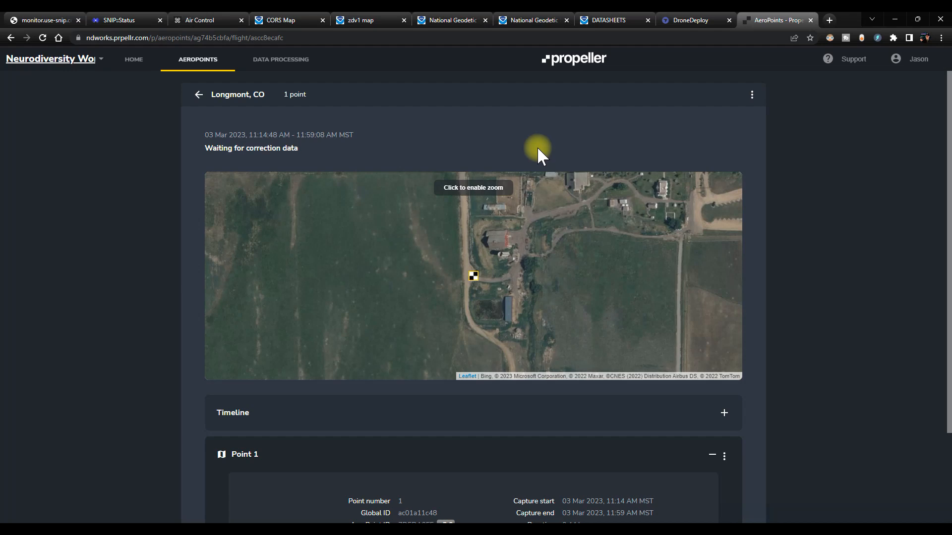
pyautogui.scroll(-3, 538, 149)
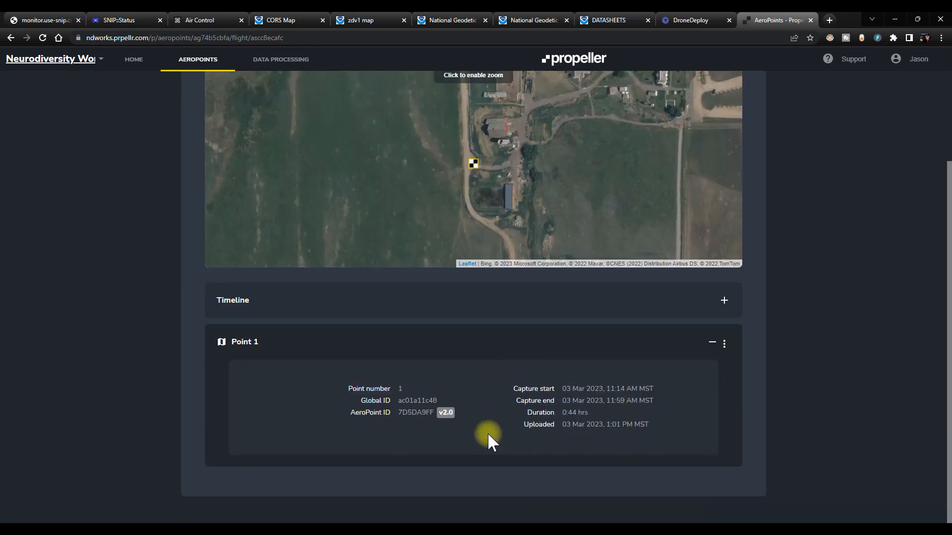
pyautogui.scroll(3, 486, 409)
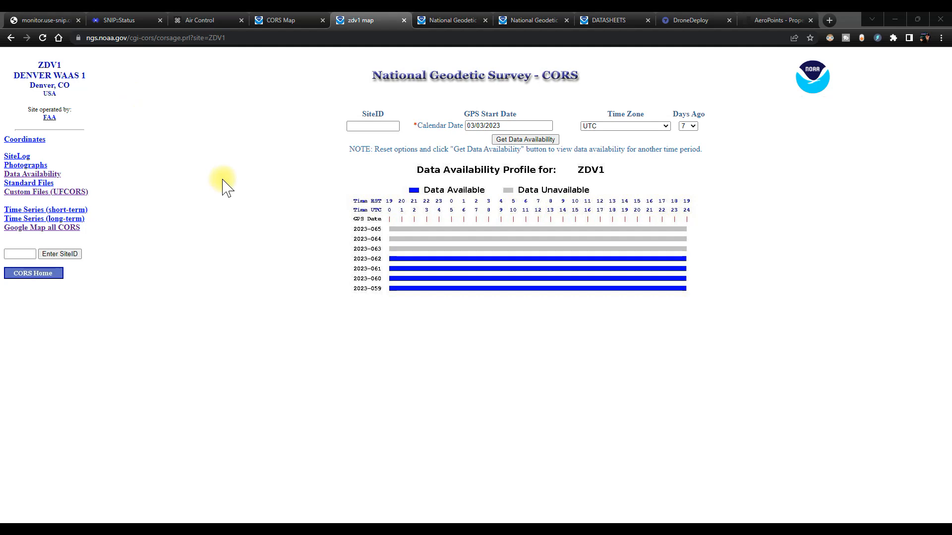
# On the ZDV1 data availability page, check the day-of-year numbers in the March 2023 start date calendar.
pyautogui.click(510, 125)
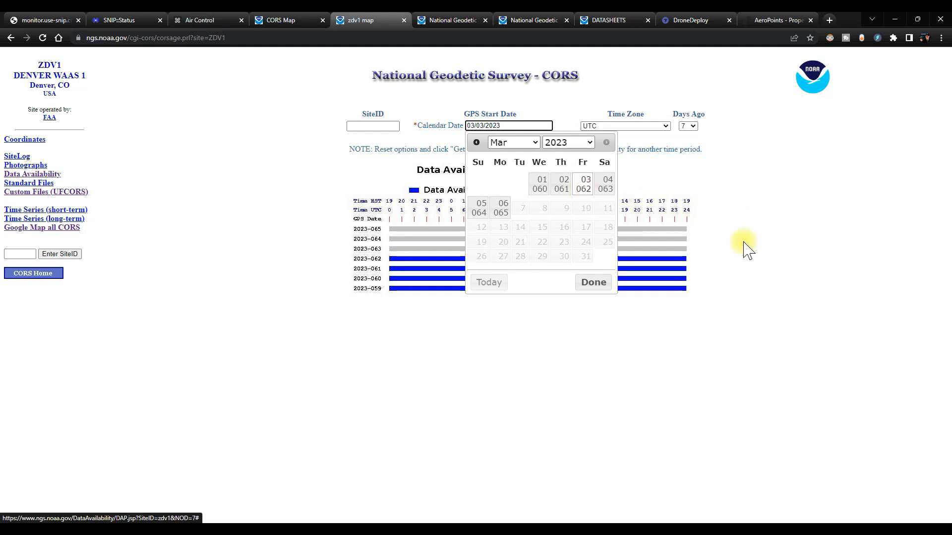
pyautogui.click(718, 327)
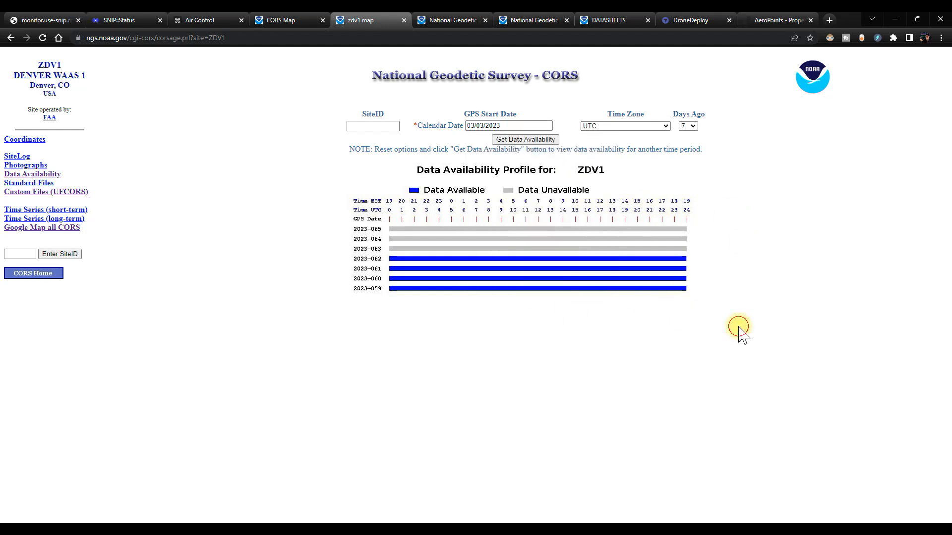
# Open the custom CORS file request (UFCORS) and set its start date to 03/03/2023.
pyautogui.click(73, 195)
pyautogui.click(501, 178)
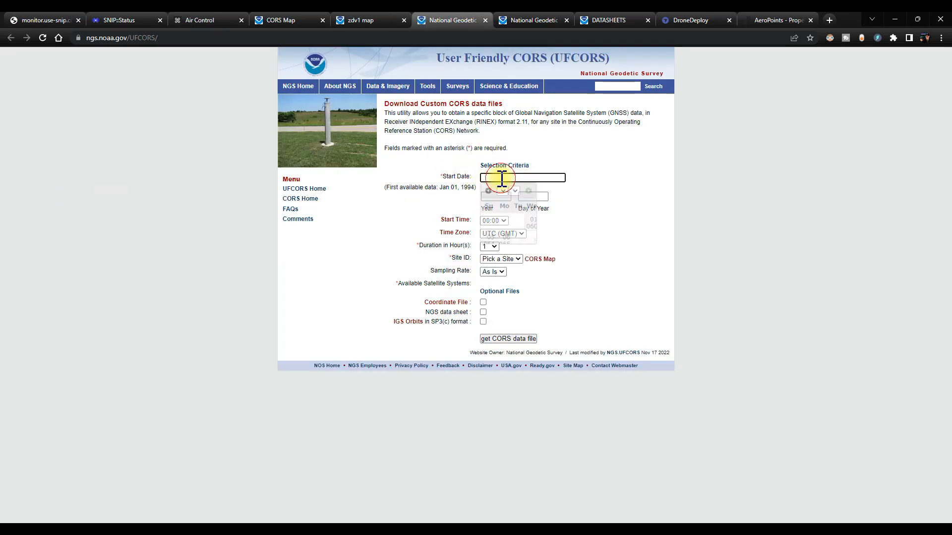
pyautogui.click(571, 226)
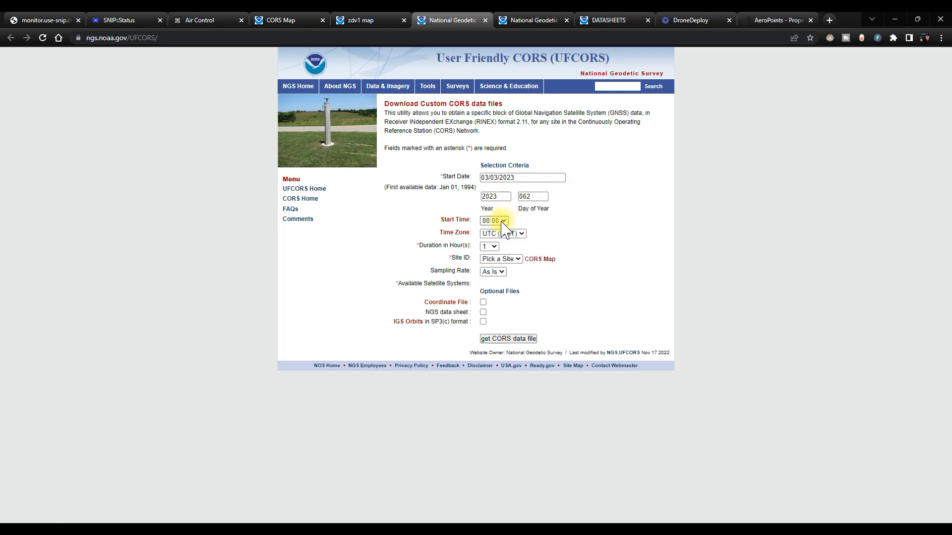
# Set the time zone of the CORS file request to GMT - 7.
pyautogui.click(522, 236)
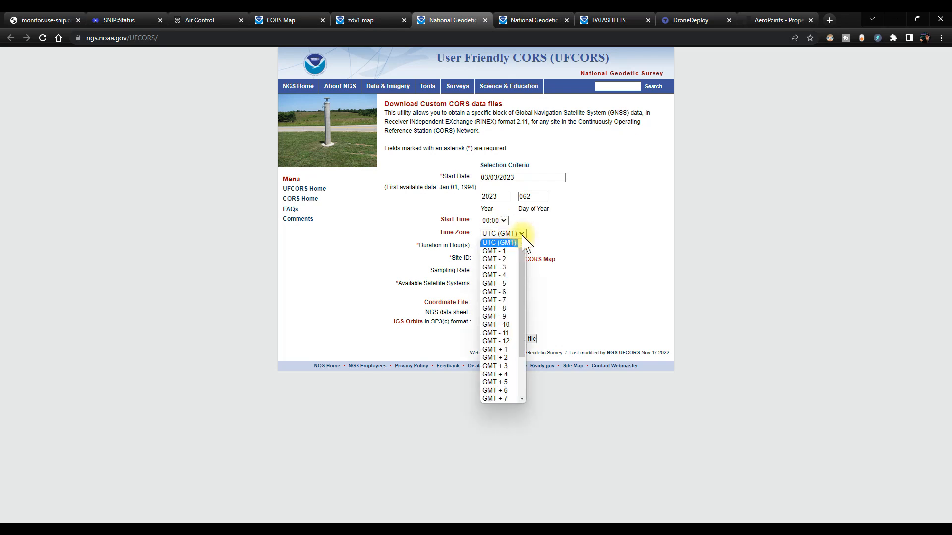
pyautogui.click(499, 300)
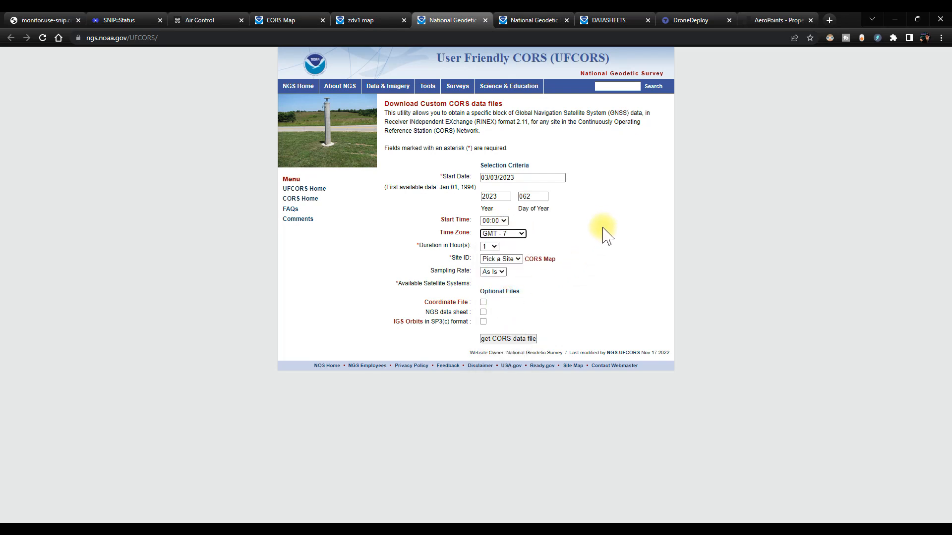
pyautogui.click(507, 237)
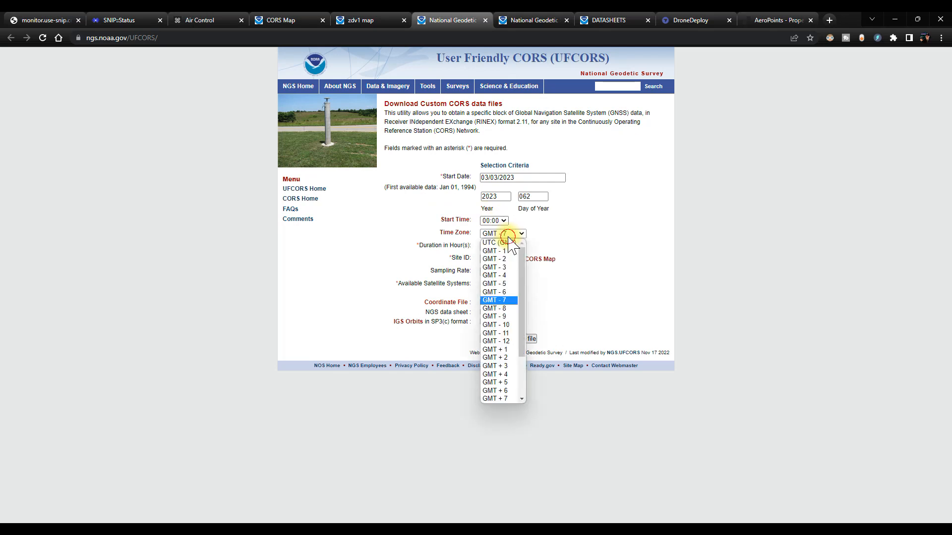
pyautogui.click(555, 229)
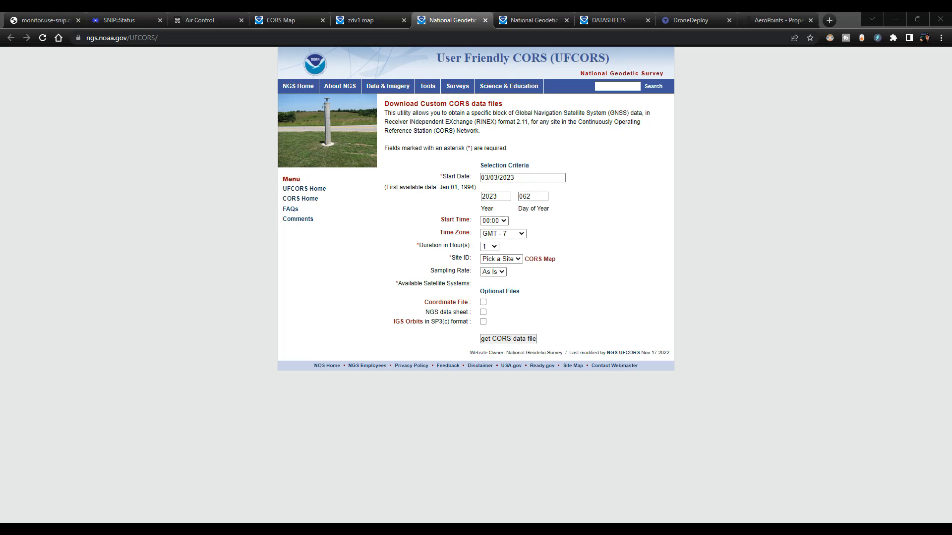
# Change the time zone of the CORS file request to UTC (GMT).
pyautogui.click(493, 221)
pyautogui.click(523, 238)
pyautogui.click(523, 238)
pyautogui.click(506, 242)
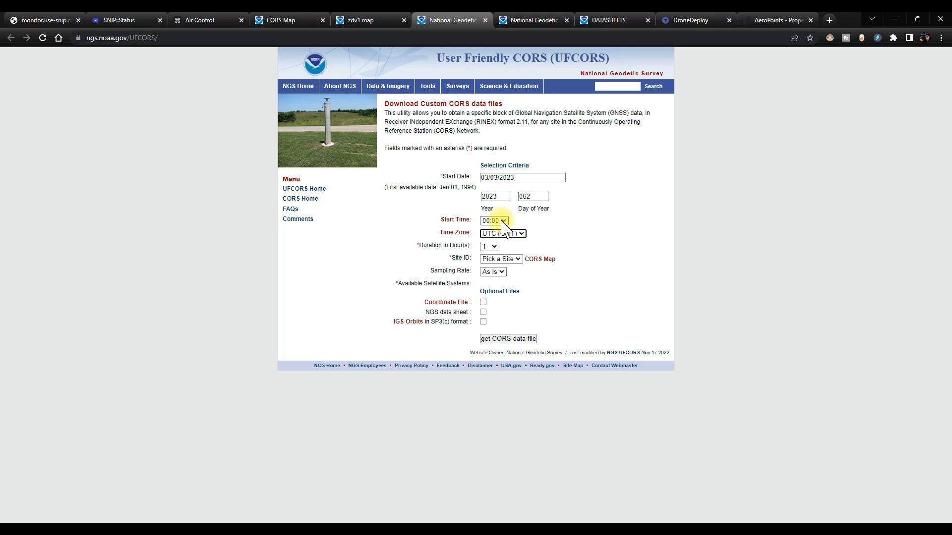
# Set the CORS request's start time to 17:00 and its duration to 3 hours.
pyautogui.click(502, 224)
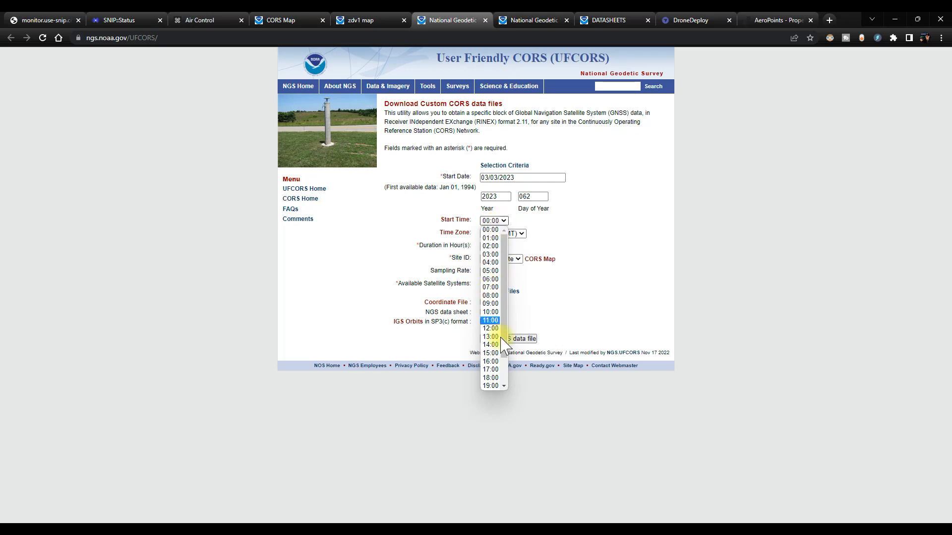
pyautogui.click(496, 372)
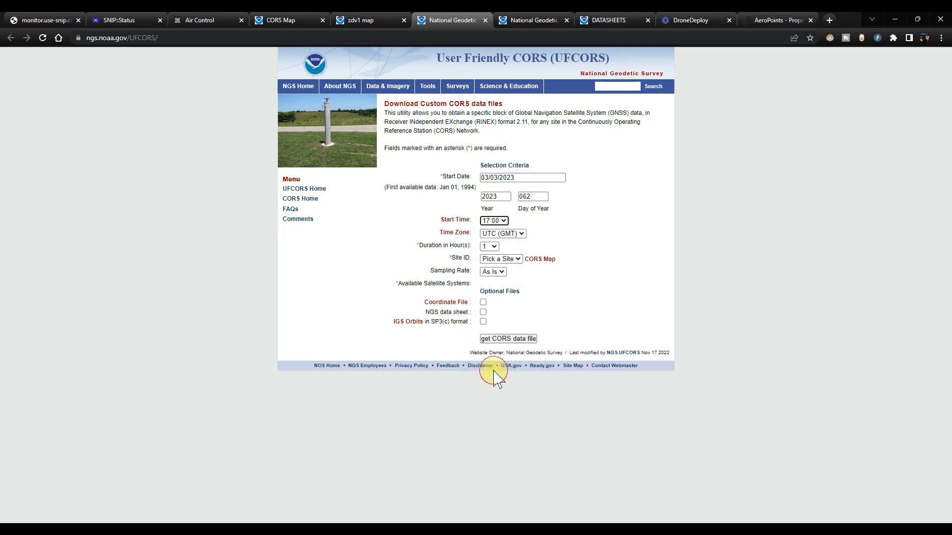
pyautogui.click(494, 247)
pyautogui.click(485, 272)
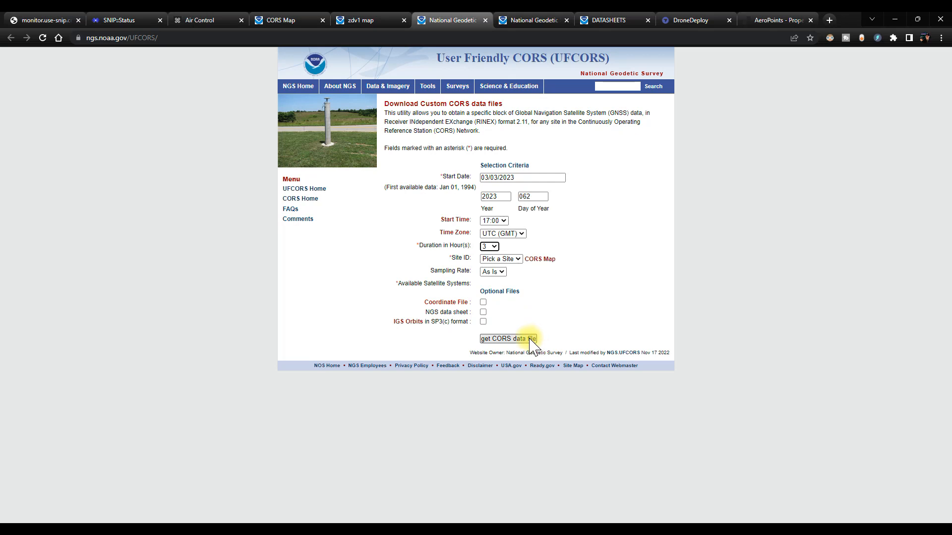
# Choose ZDV1 as the site ID of the CORS file request.
pyautogui.click(515, 259)
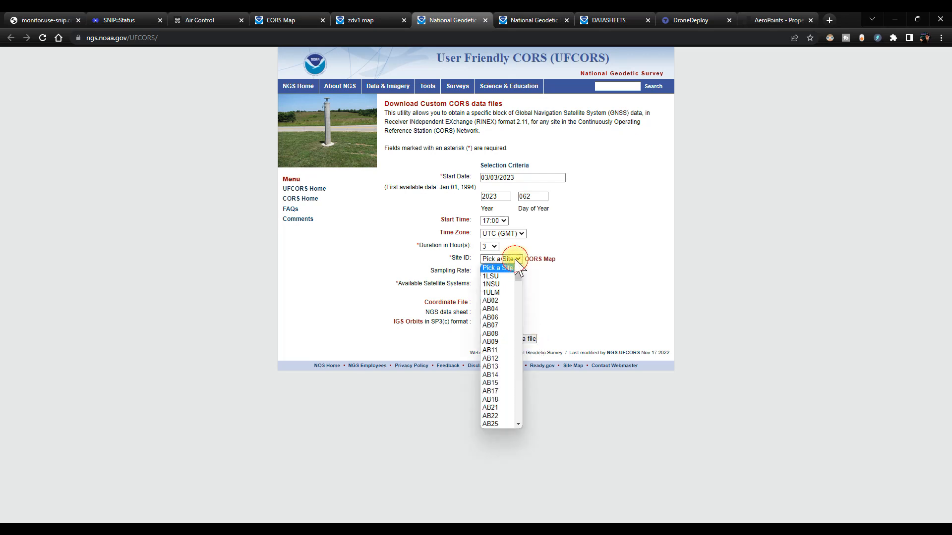
pyautogui.scroll(-4, 498, 298)
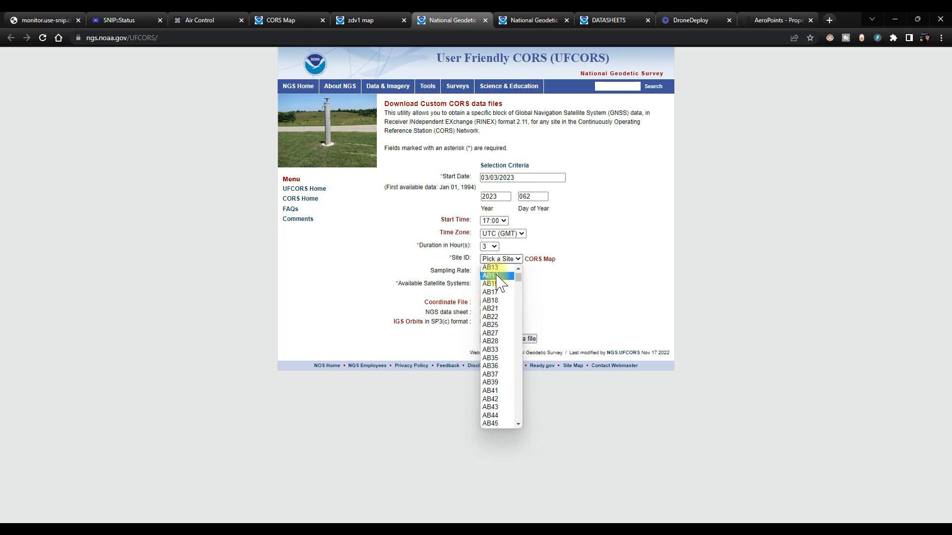
pyautogui.write('zd')
pyautogui.scroll(-4, 499, 298)
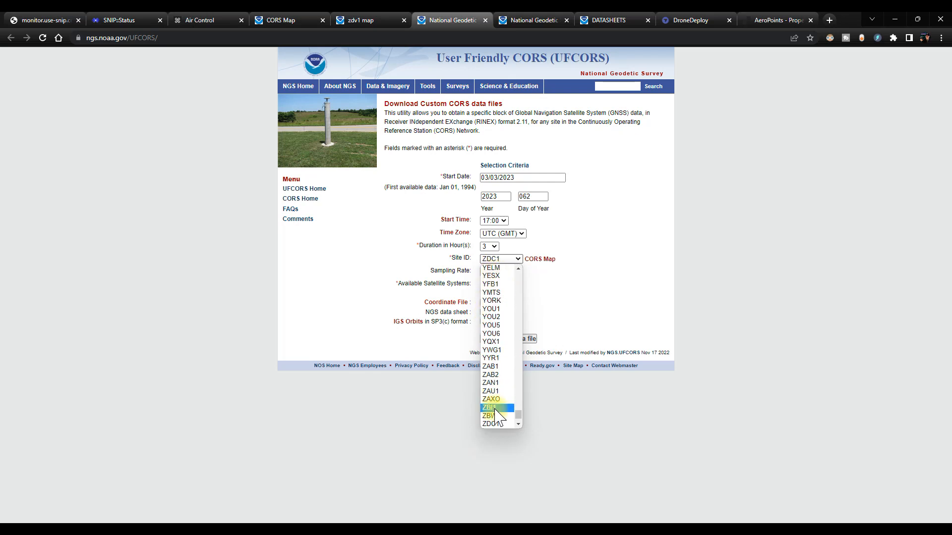
pyautogui.click(497, 331)
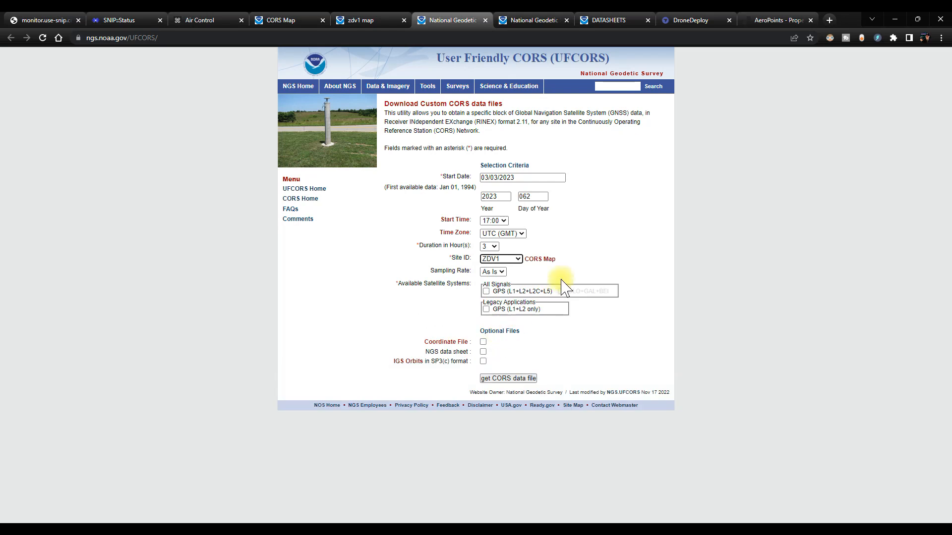
# Include the GPS (L1+L2+L2C+L5) signals and download the CORS data file into the AHC_PPK folder as zdv1062 (1).
pyautogui.click(488, 292)
pyautogui.click(516, 381)
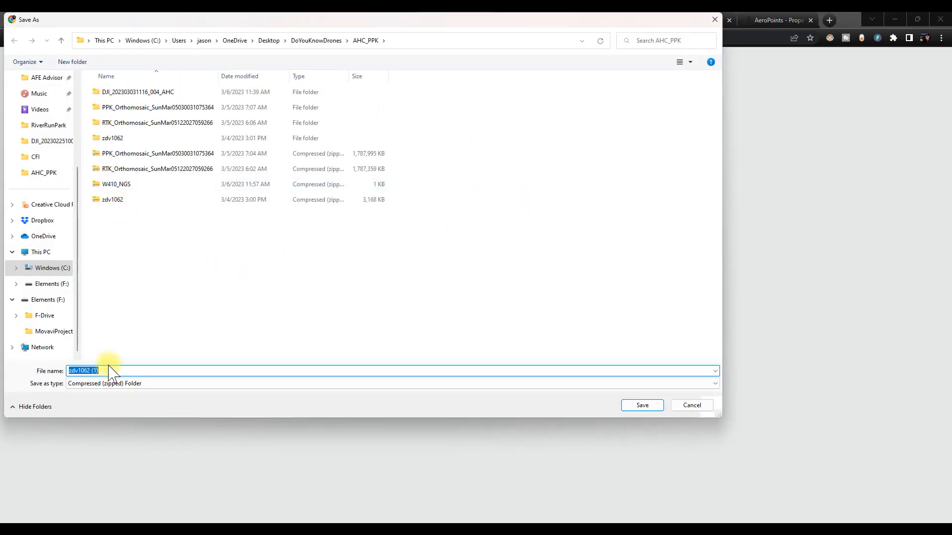
pyautogui.click(641, 405)
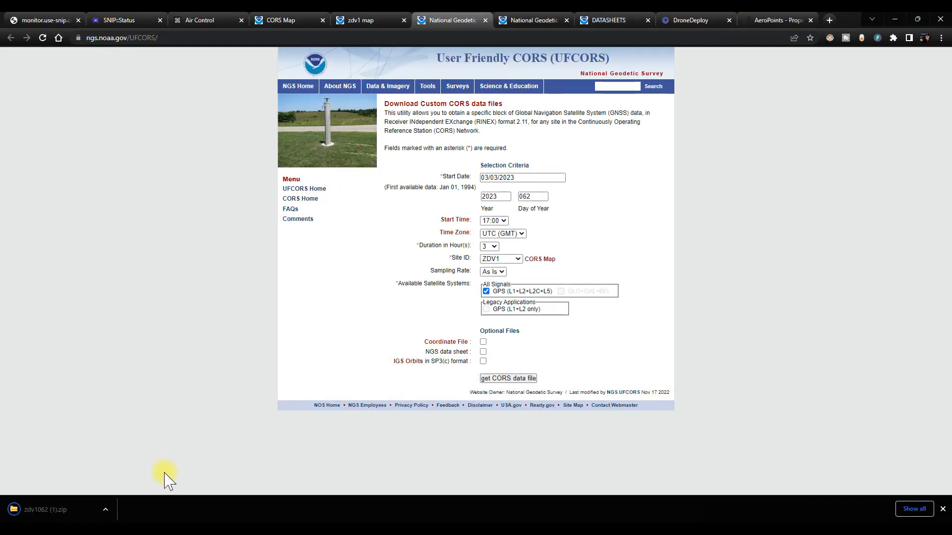
# Open the downloaded zdv1062 (1) archive and extract all of its files.
pyautogui.click(53, 511)
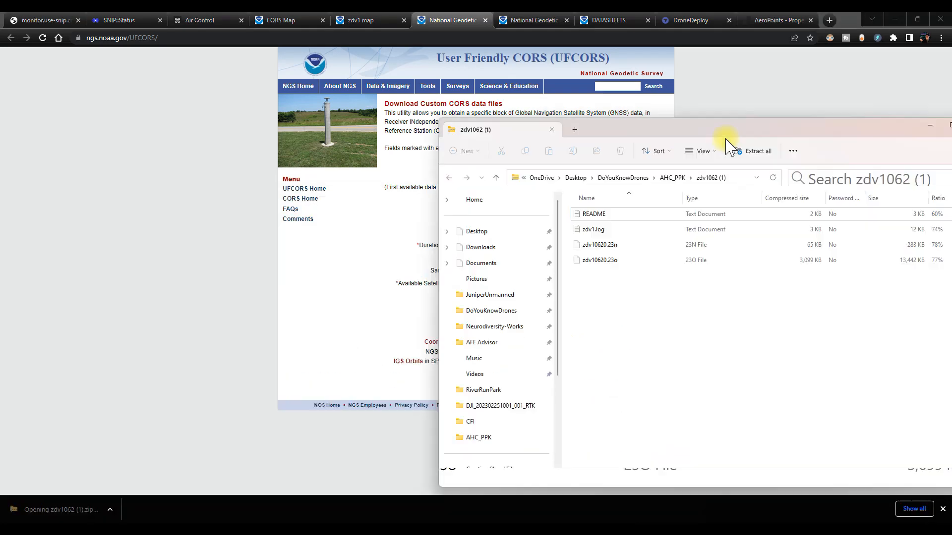
pyautogui.moveTo(722, 144); pyautogui.dragTo(424, 117)
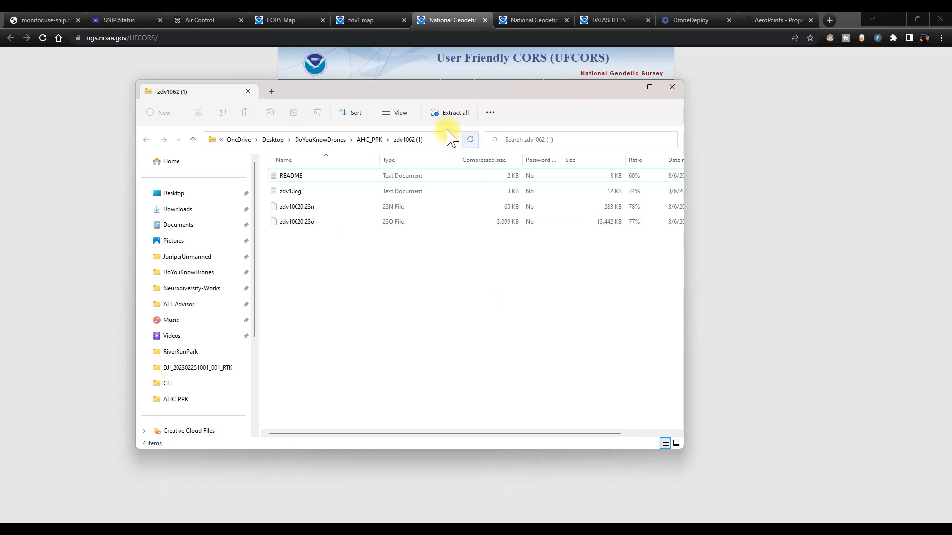
pyautogui.click(449, 114)
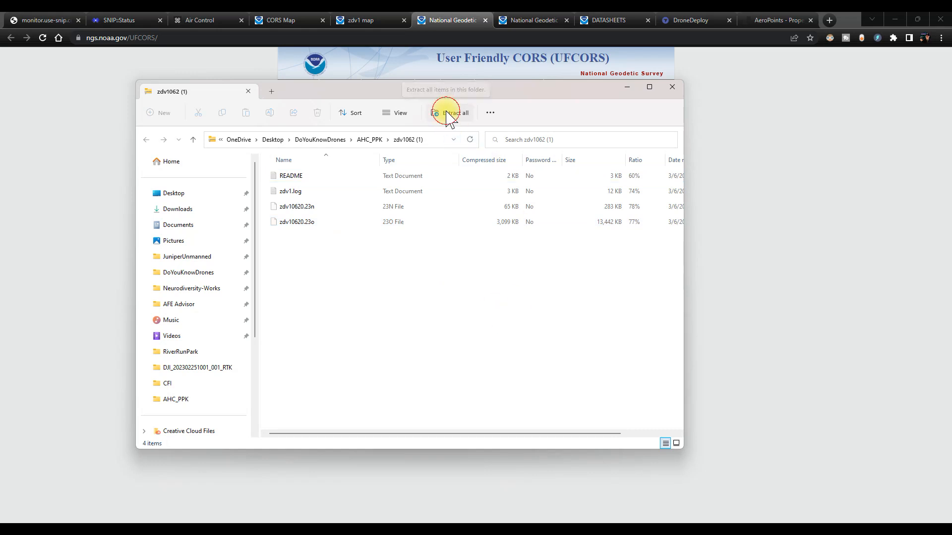
pyautogui.click(618, 447)
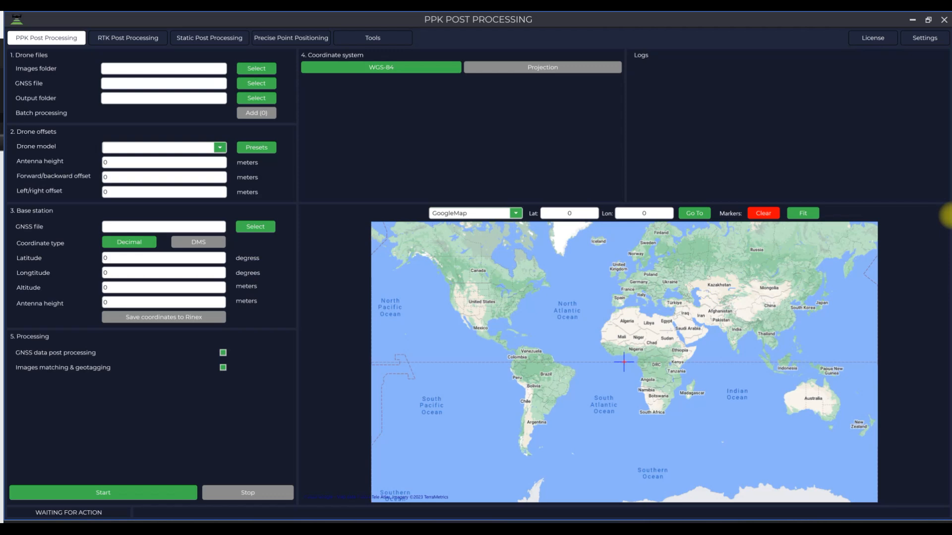
pyautogui.click(393, 44)
pyautogui.moveTo(431, 57)
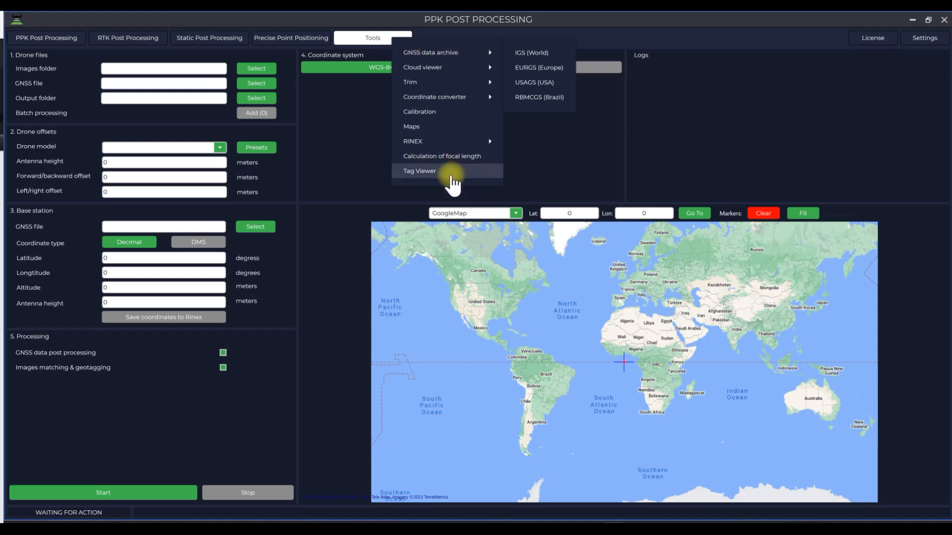
pyautogui.moveTo(454, 144)
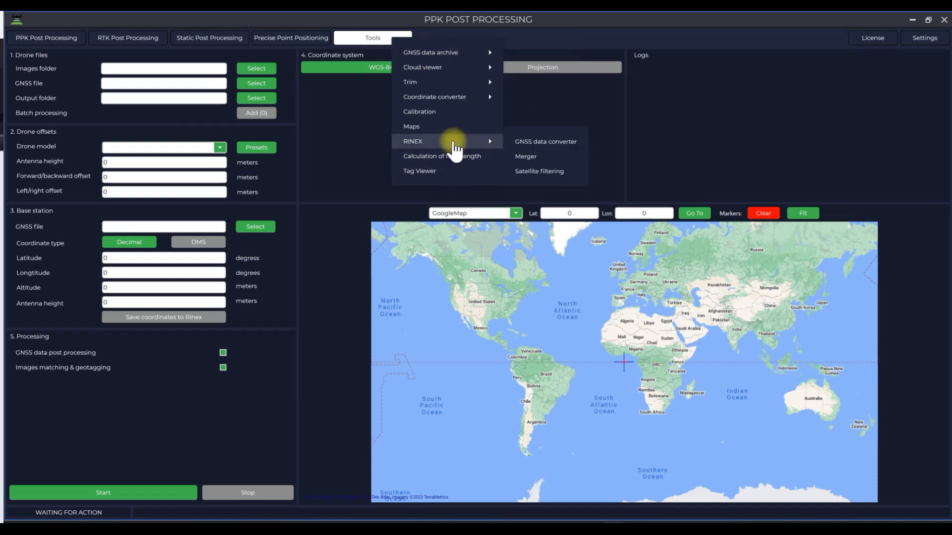
pyautogui.moveTo(449, 102)
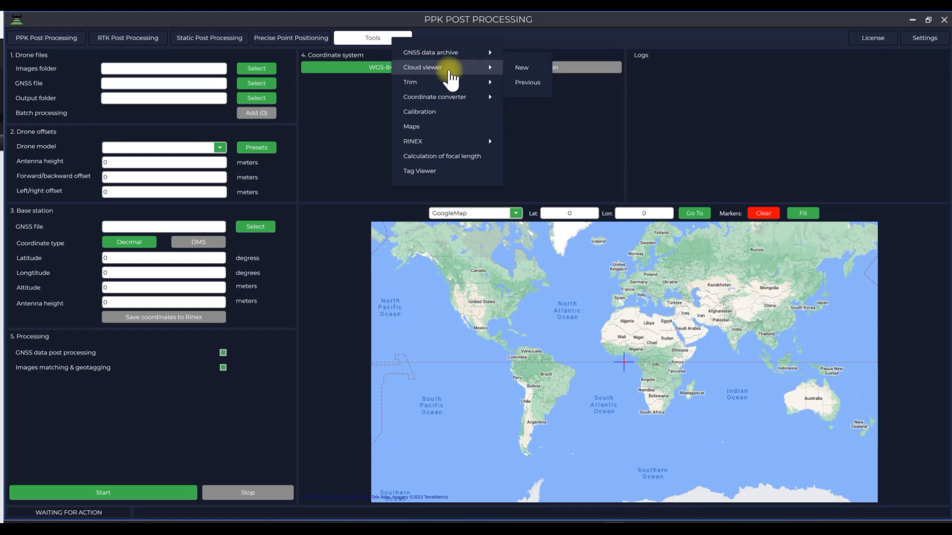
pyautogui.click(118, 39)
pyautogui.click(118, 40)
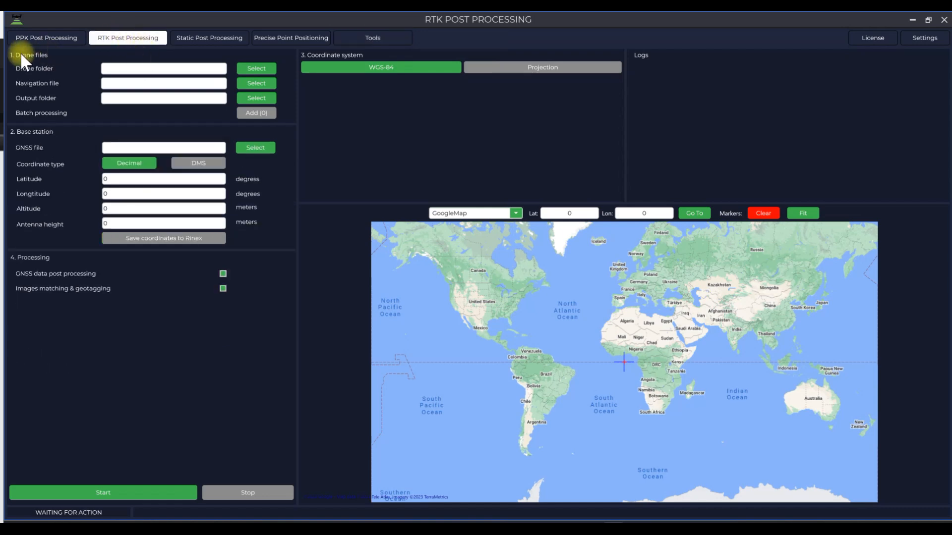
pyautogui.click(265, 67)
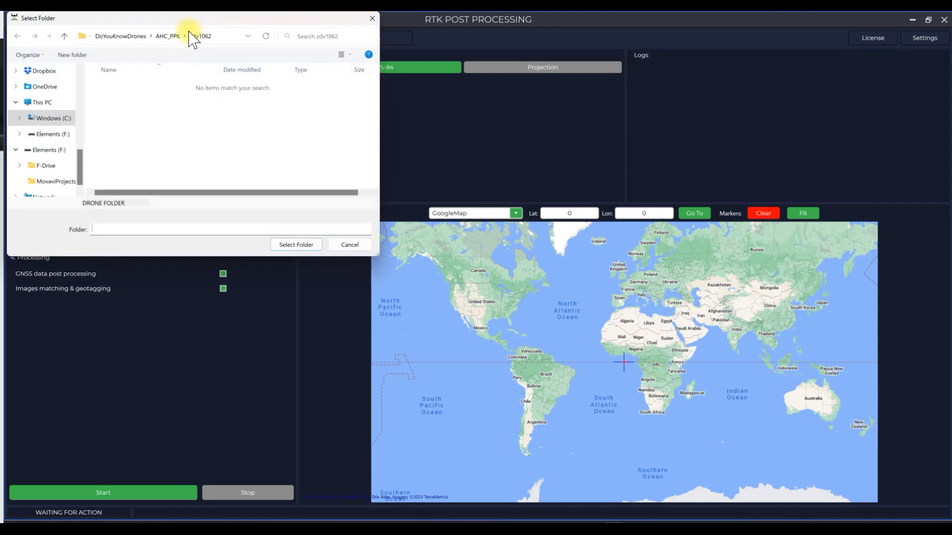
pyautogui.click(168, 36)
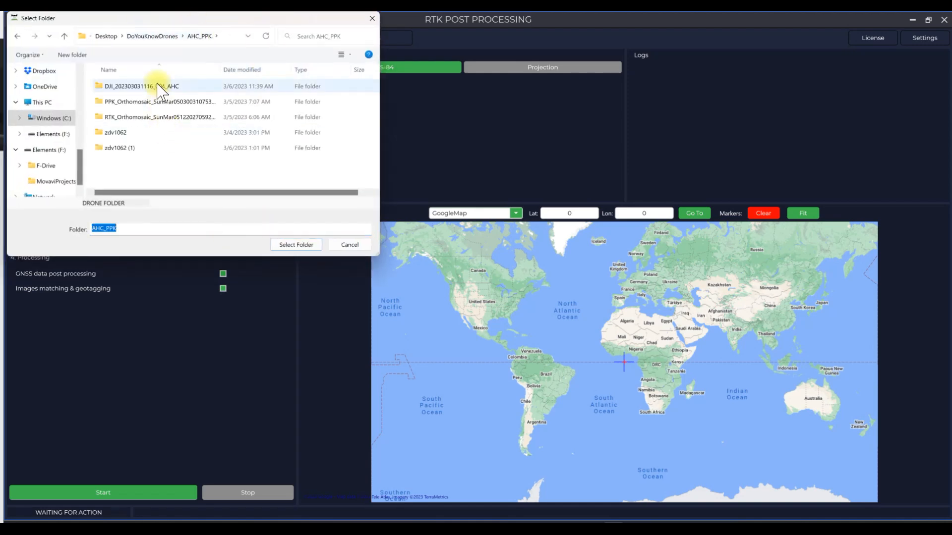
pyautogui.click(131, 88)
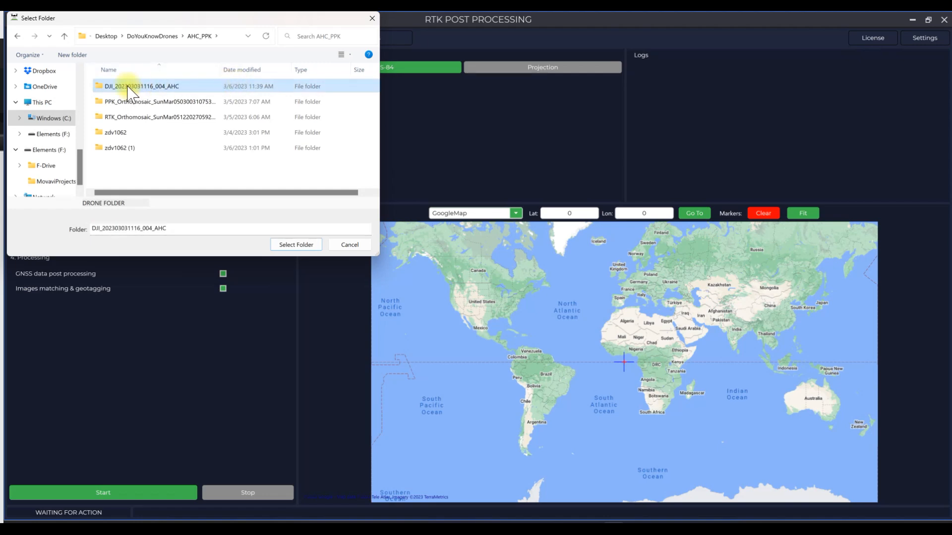
pyautogui.click(295, 244)
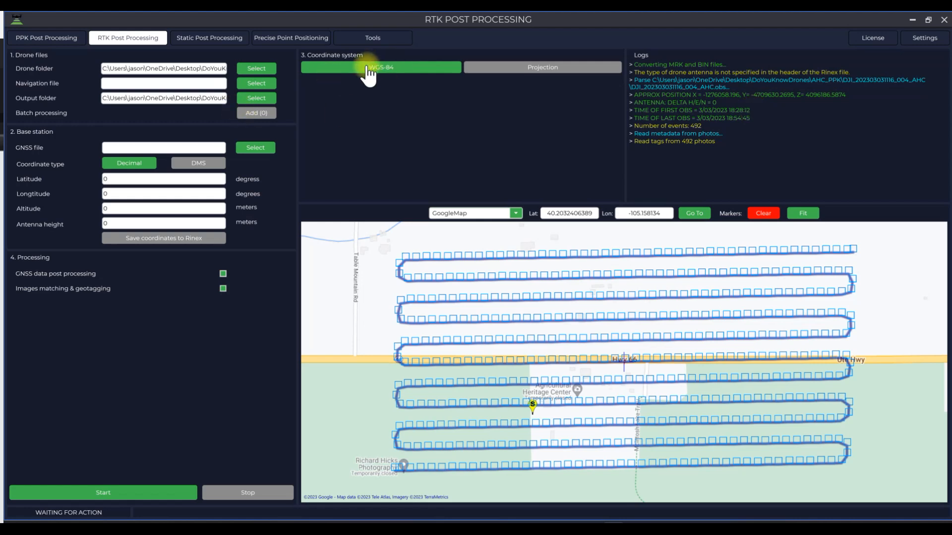
# Load zdv10620.23n from the zdv1062 folder as the navigation file.
pyautogui.click(256, 85)
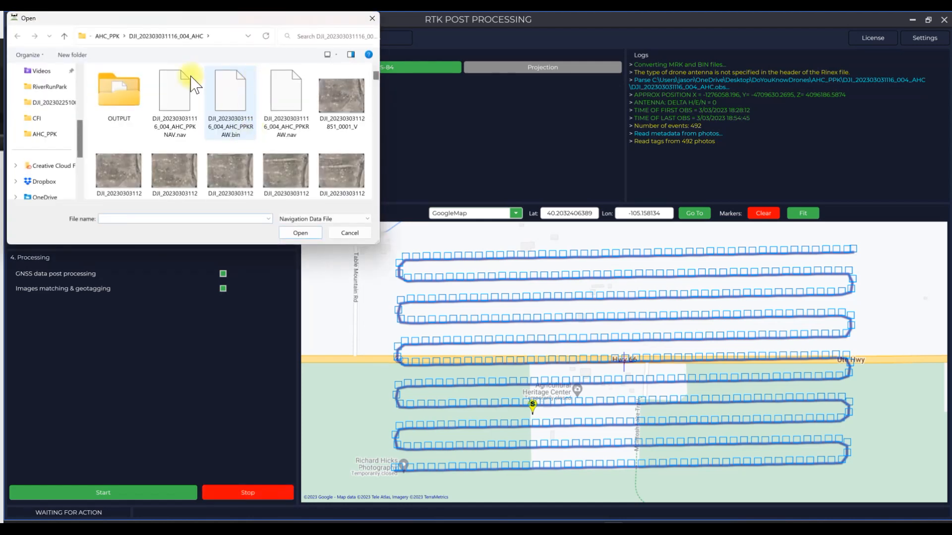
pyautogui.click(102, 36)
pyautogui.doubleClick(124, 132)
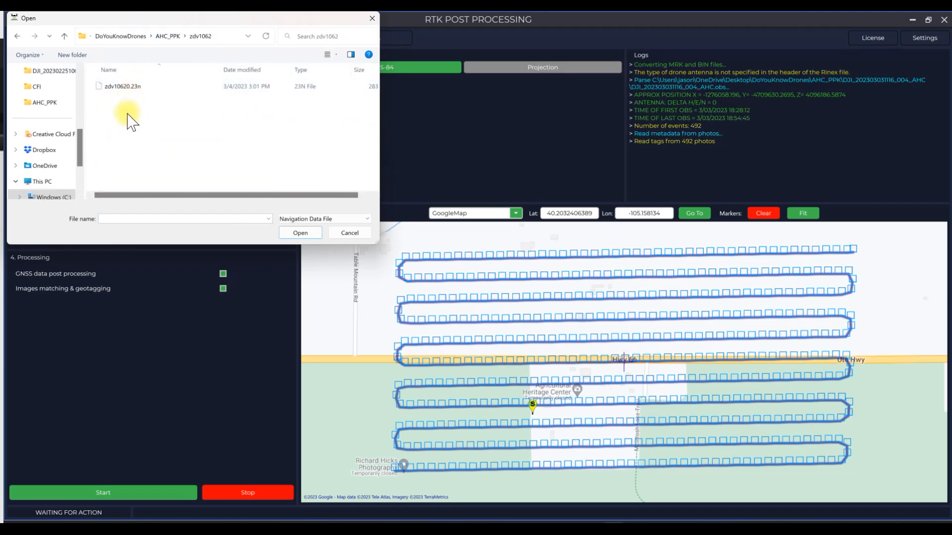
pyautogui.click(134, 92)
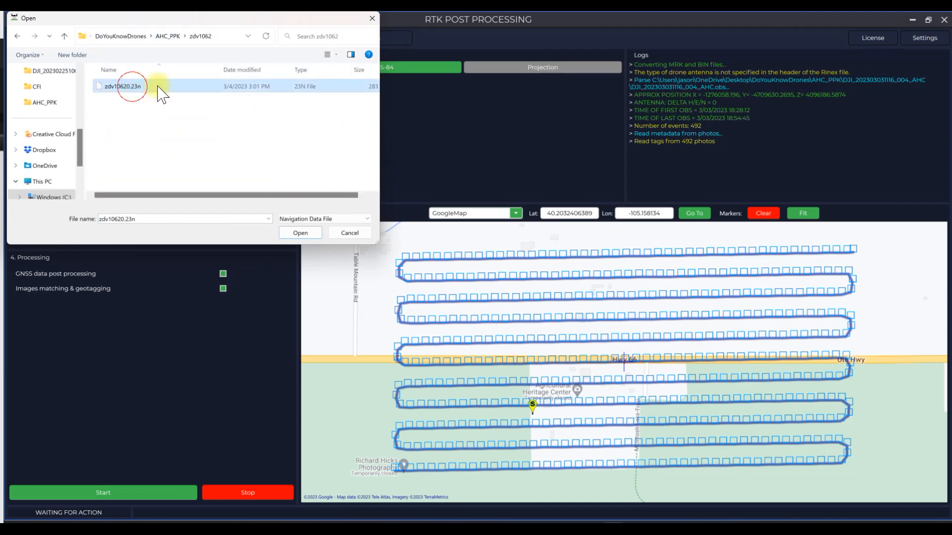
pyautogui.click(301, 232)
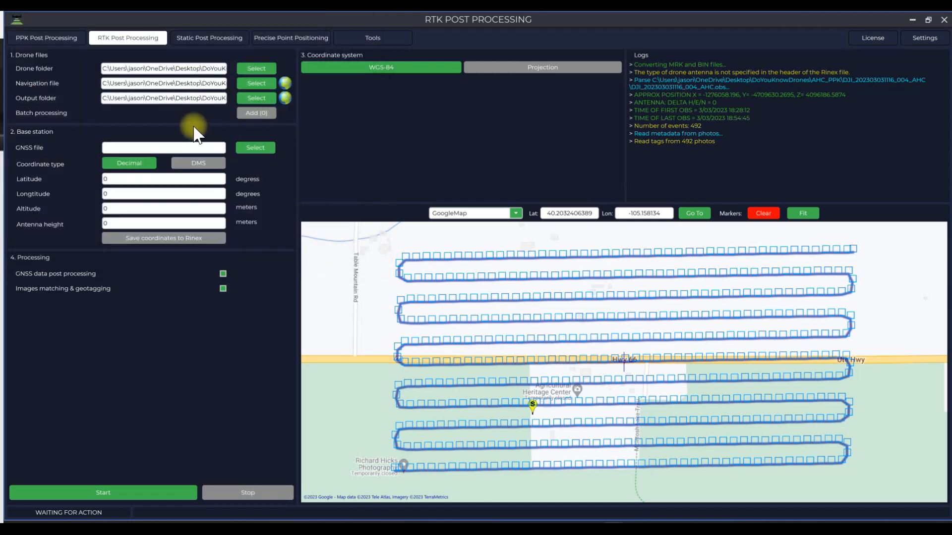
# Load zdv10620.23o as the base station GNSS file and start the post processing.
pyautogui.click(259, 149)
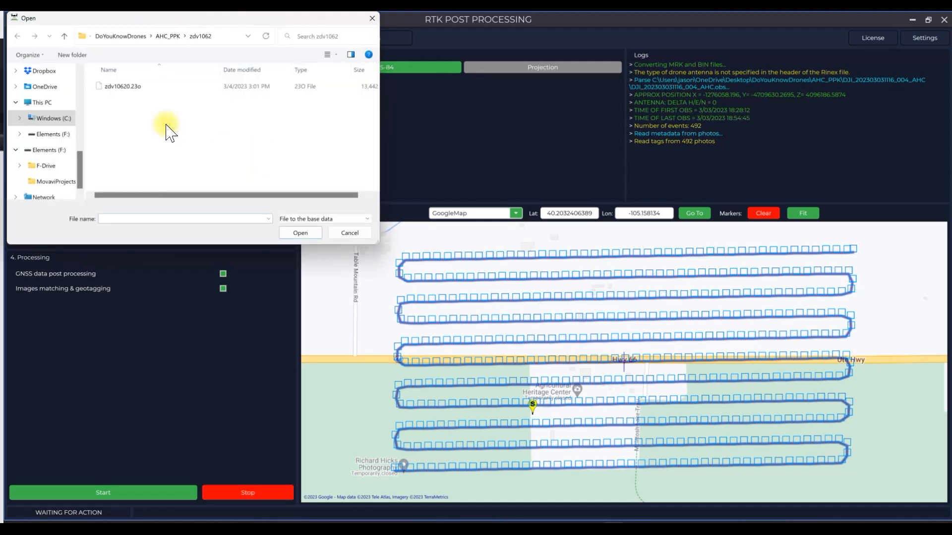
pyautogui.click(124, 87)
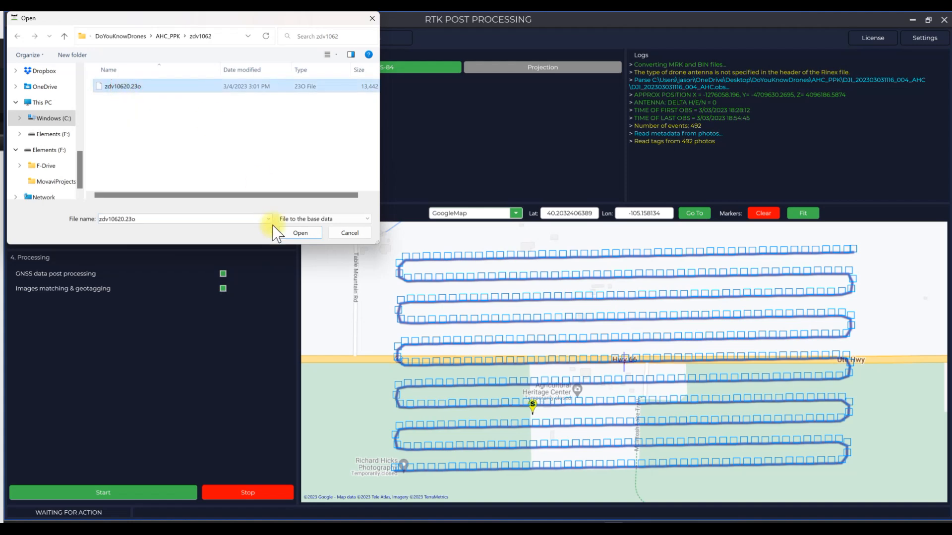
pyautogui.click(299, 233)
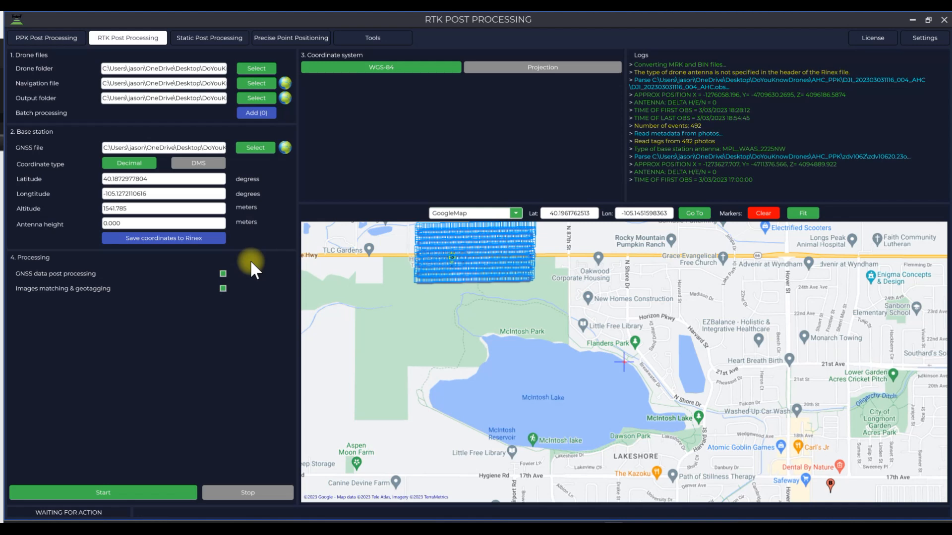
pyautogui.moveTo(829, 491)
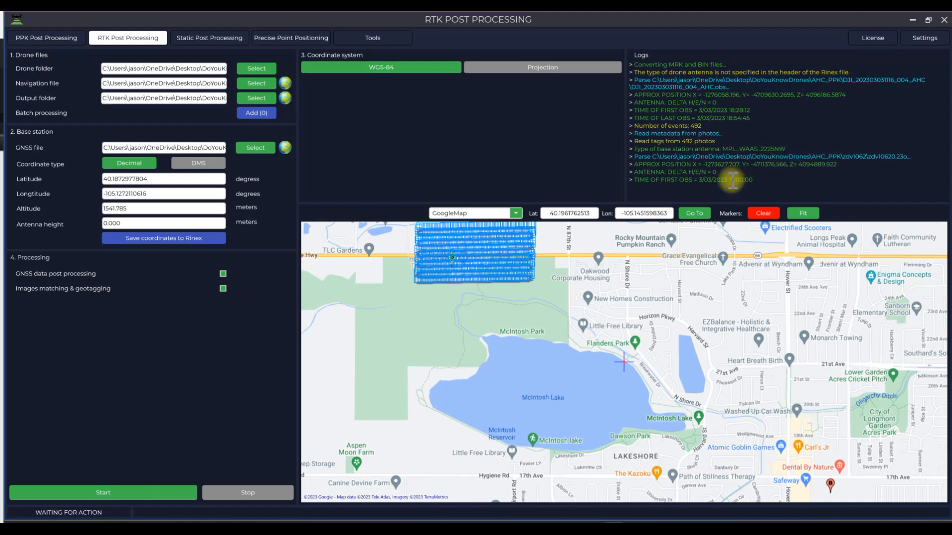
pyautogui.click(131, 494)
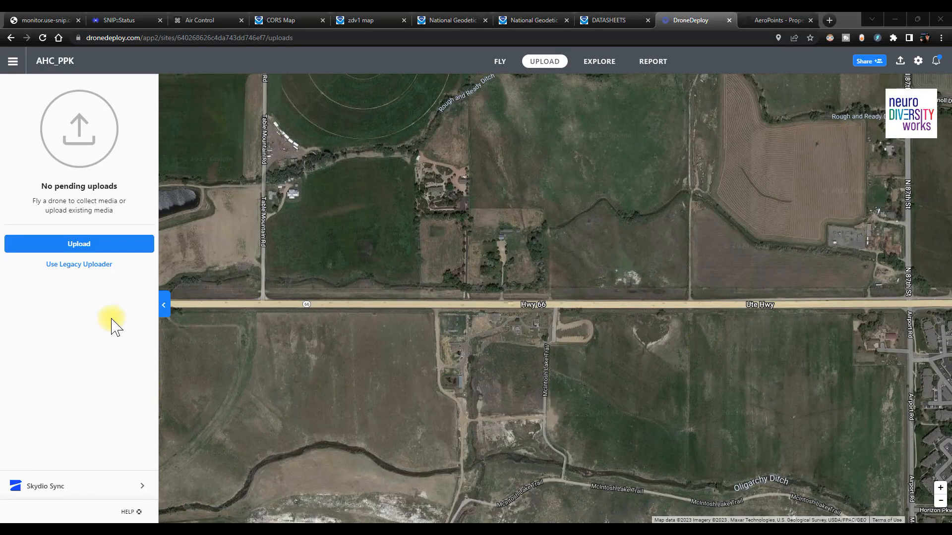
pyautogui.click(80, 244)
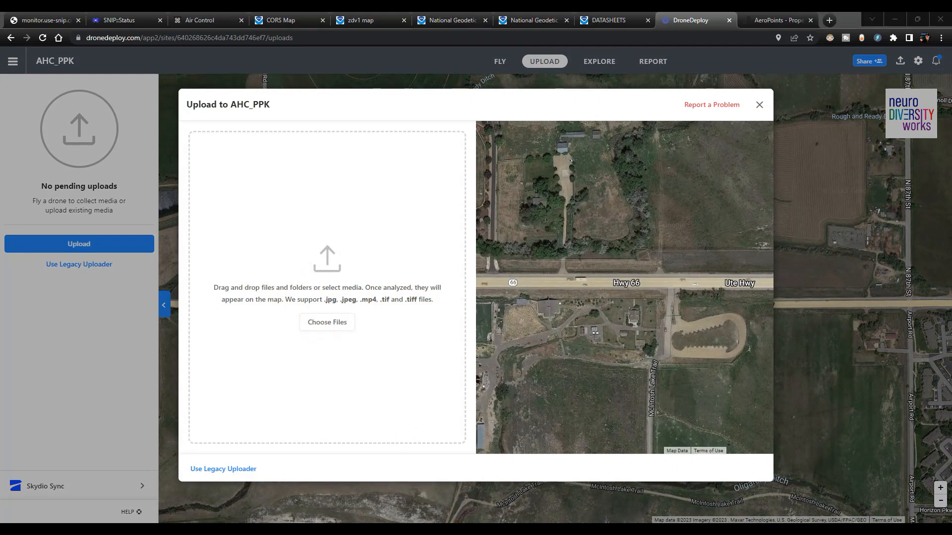
pyautogui.moveTo(520, 523); pyautogui.dragTo(660, 121)
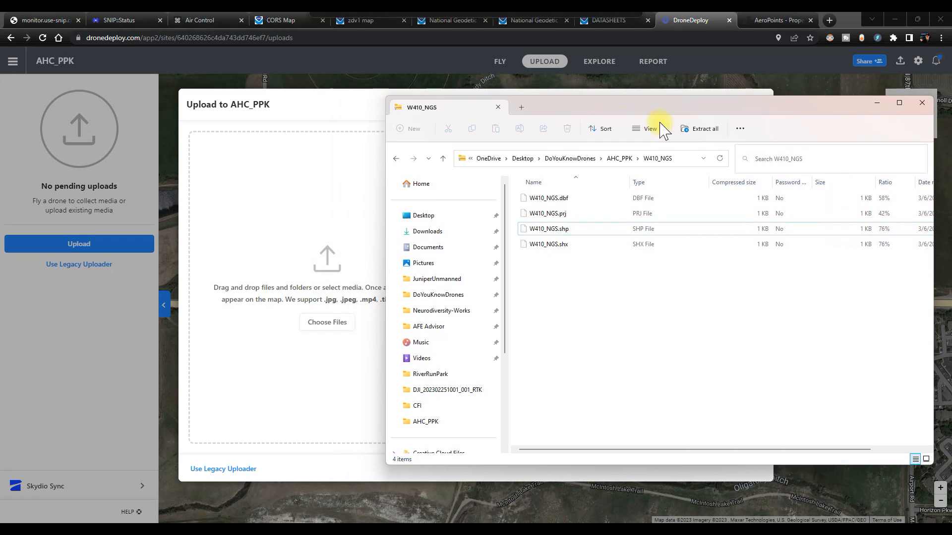
pyautogui.click(615, 158)
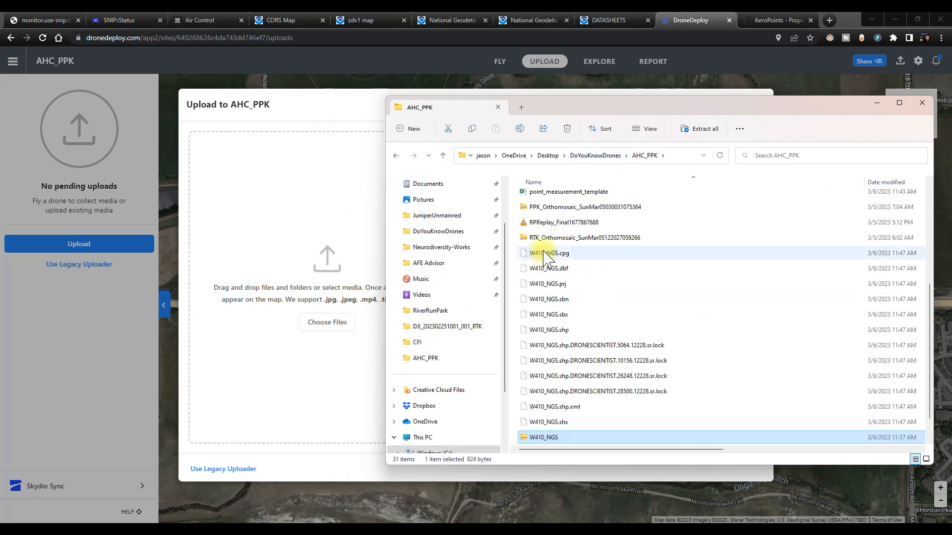
pyautogui.scroll(-1, 599, 305)
pyautogui.scroll(6, 591, 426)
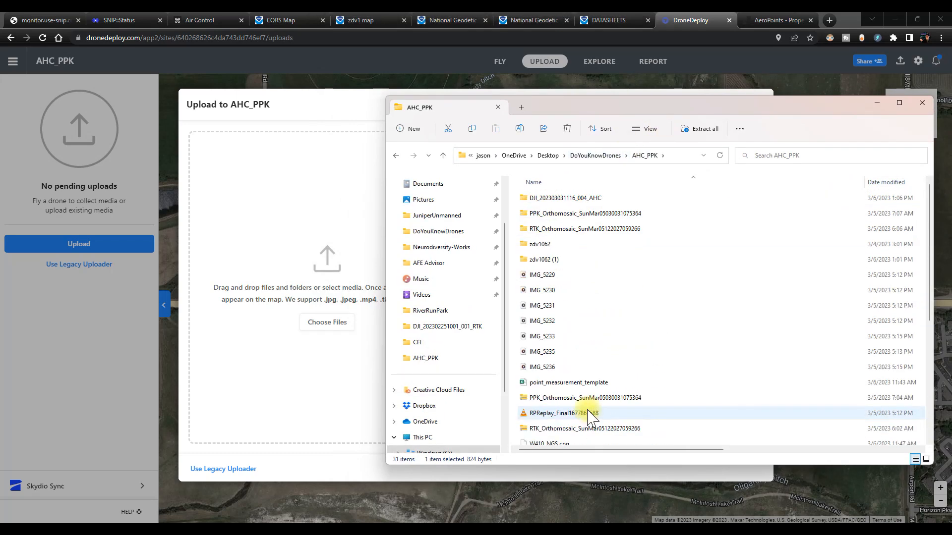
pyautogui.doubleClick(559, 199)
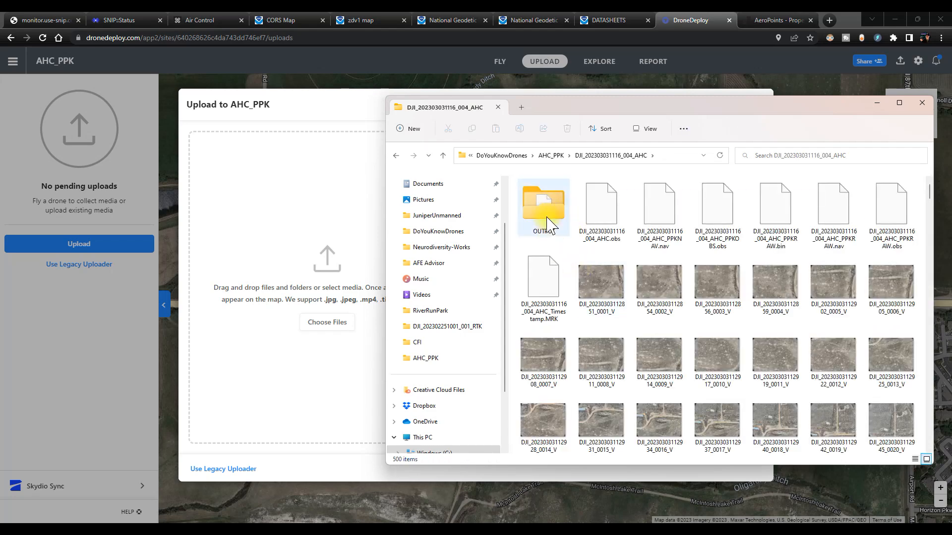
pyautogui.doubleClick(548, 223)
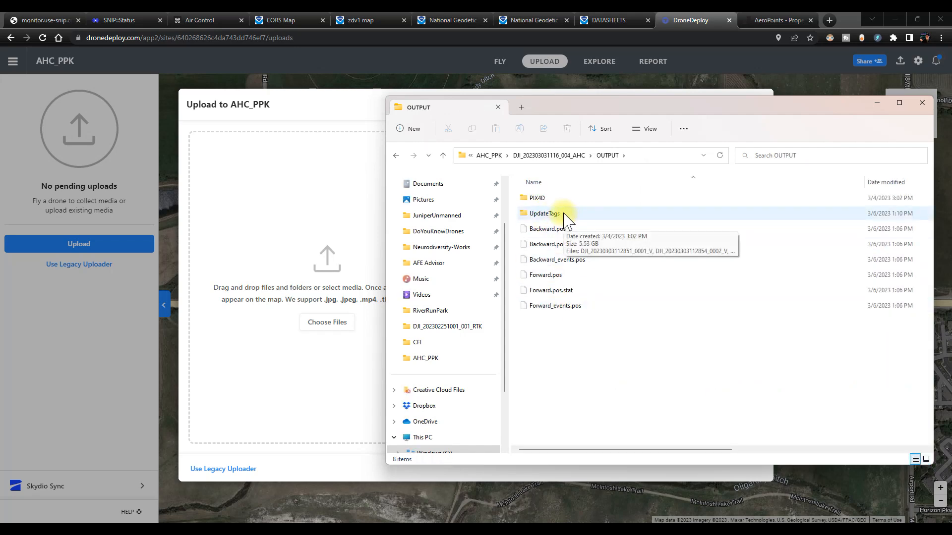
pyautogui.doubleClick(563, 214)
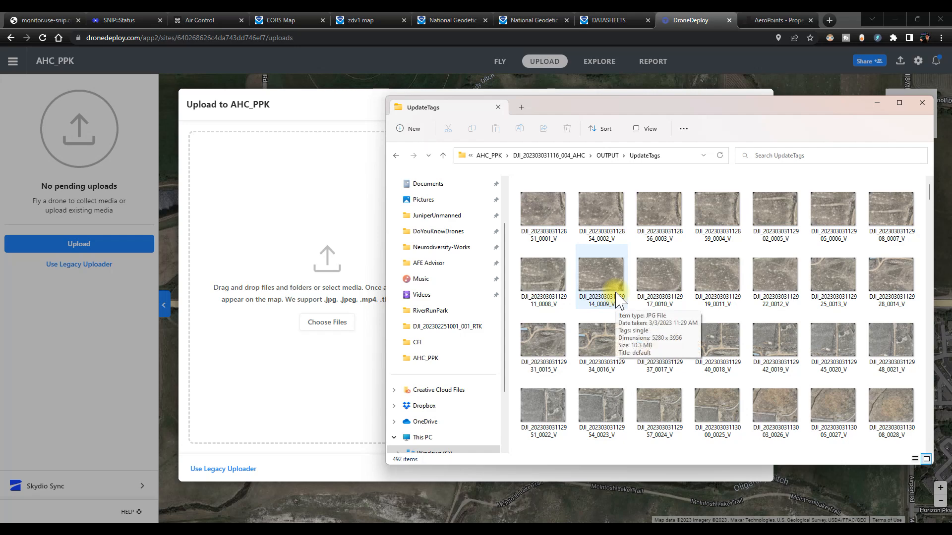
pyautogui.click(608, 155)
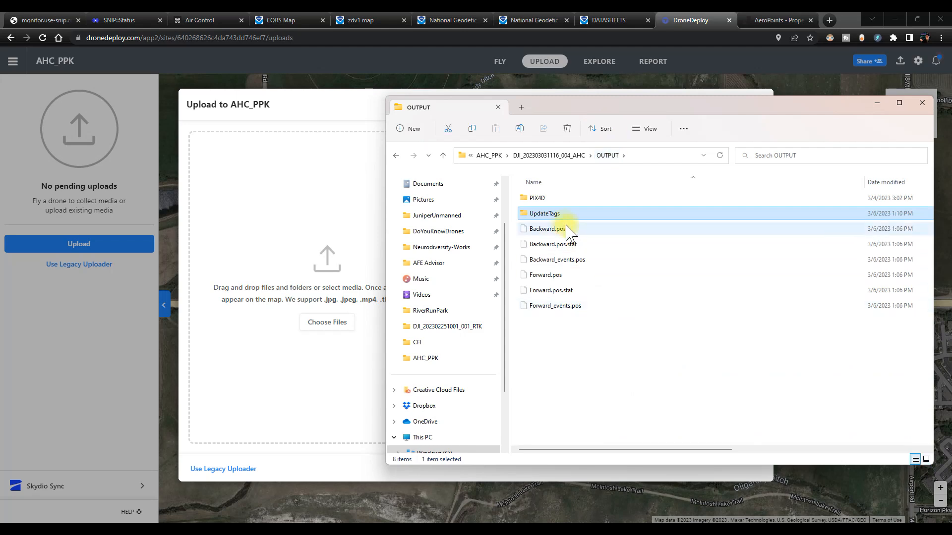
pyautogui.moveTo(549, 214); pyautogui.dragTo(293, 236)
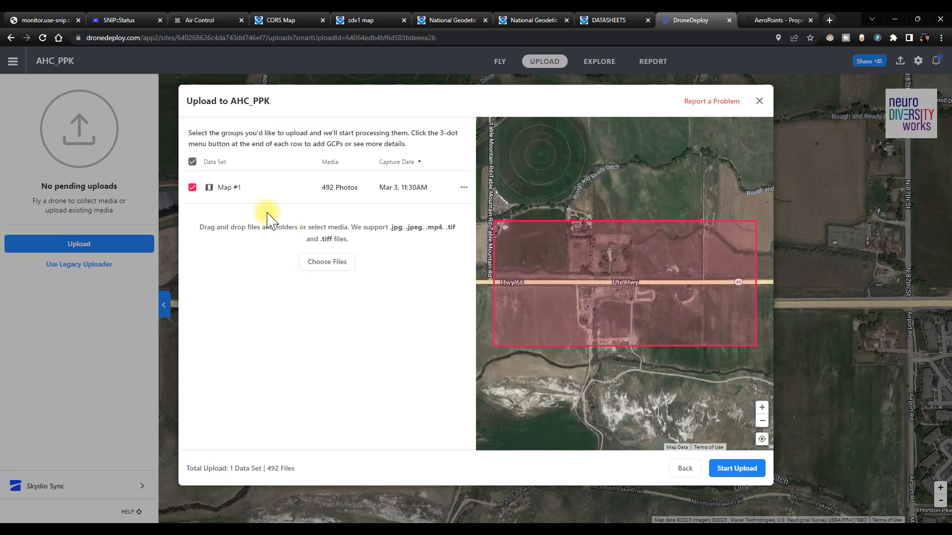
# Rename the Map #1 data set in the upload as PPK.
pyautogui.click(258, 188)
pyautogui.write('PPK')
pyautogui.press('Return')
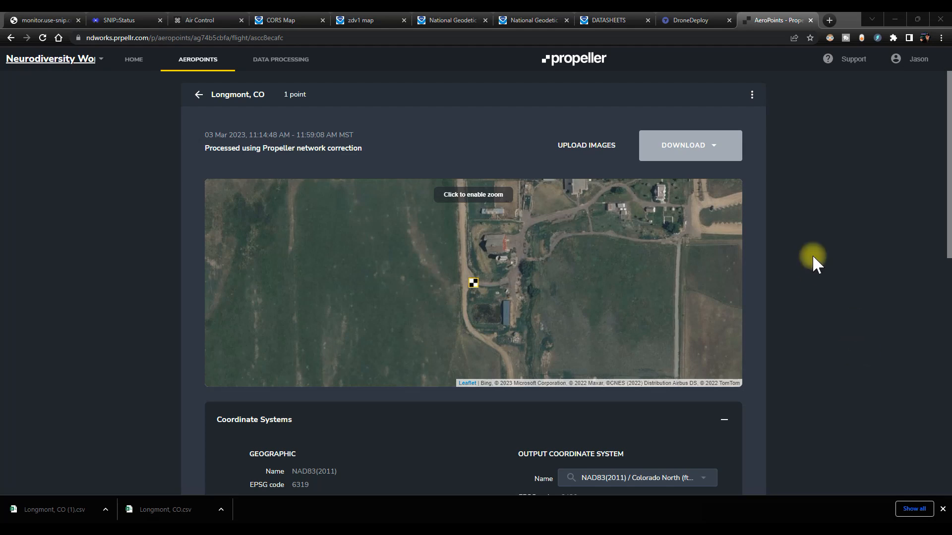
# Examine the coordinate systems, capture timeline and Point 1 position and quality details of the Longmont, CO AeroPoints survey.
pyautogui.scroll(-4, 806, 261)
pyautogui.scroll(-5, 744, 308)
pyautogui.scroll(5, 725, 308)
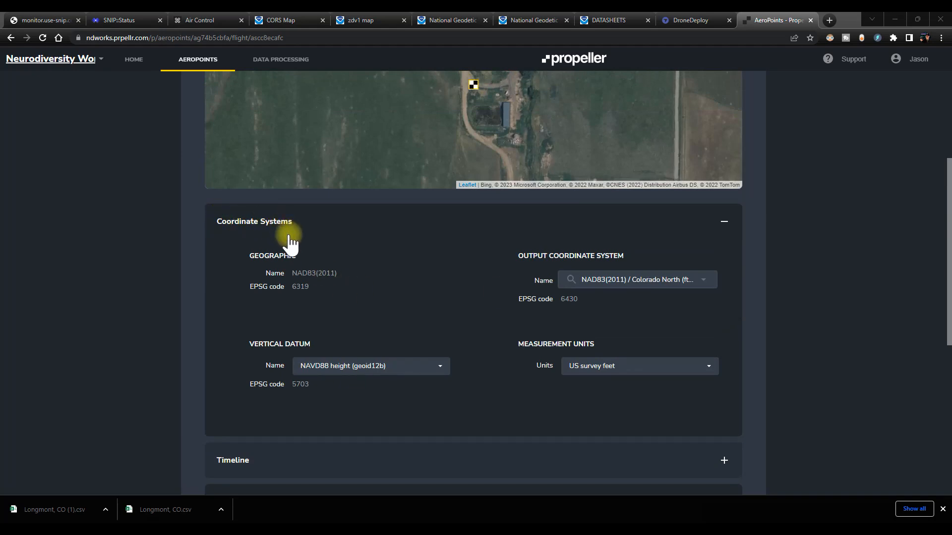
pyautogui.scroll(-6, 426, 285)
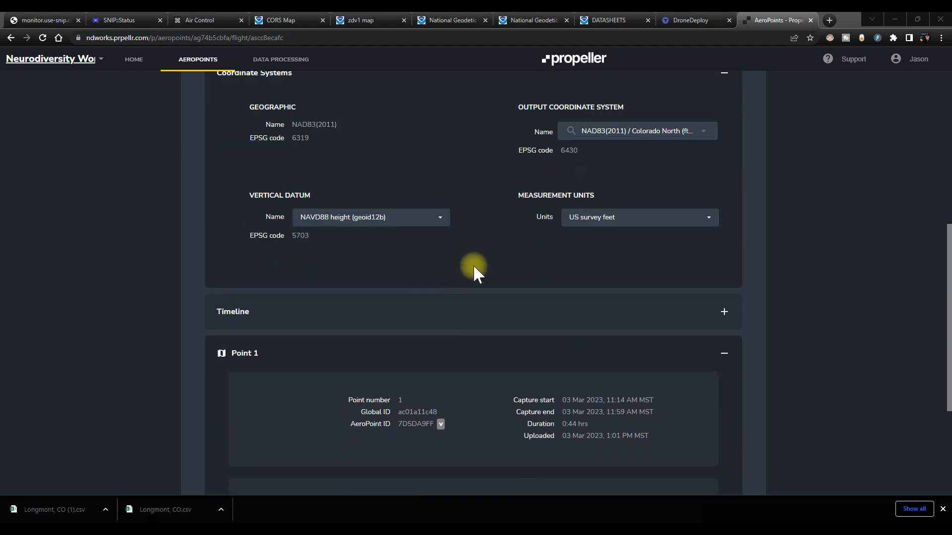
pyautogui.click(651, 168)
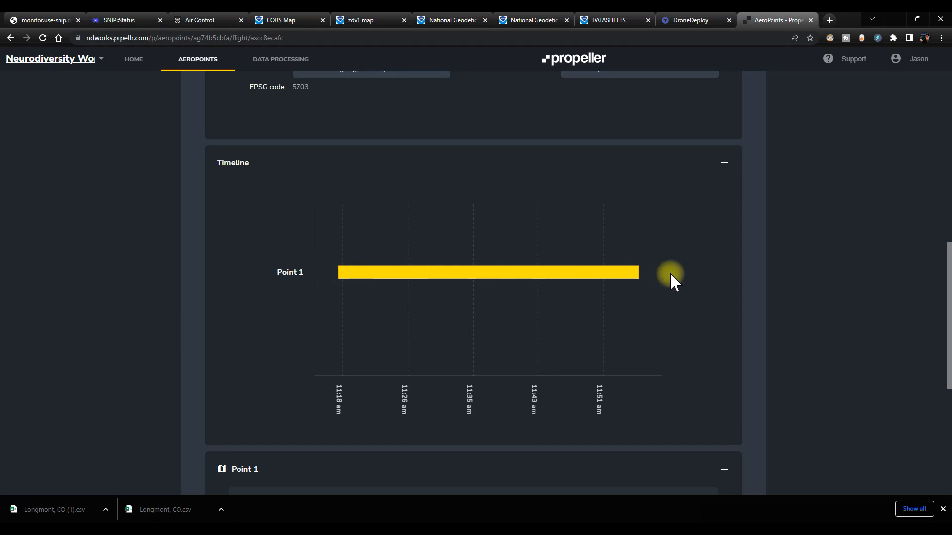
pyautogui.scroll(-5, 671, 276)
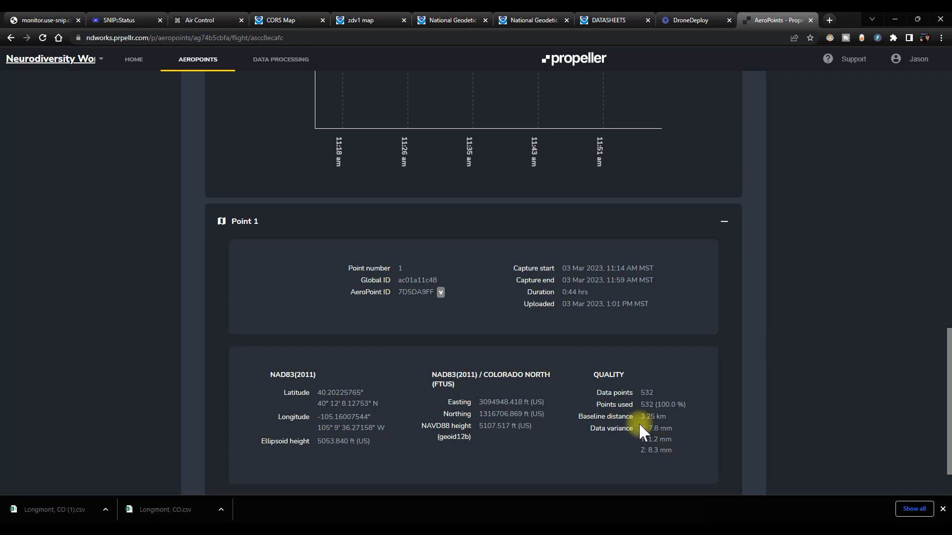
# Download the Longmont, CO survey results as a full CSV and save it as Longmont, CO in the AHC_PPK folder.
pyautogui.scroll(15, 639, 424)
pyautogui.click(698, 149)
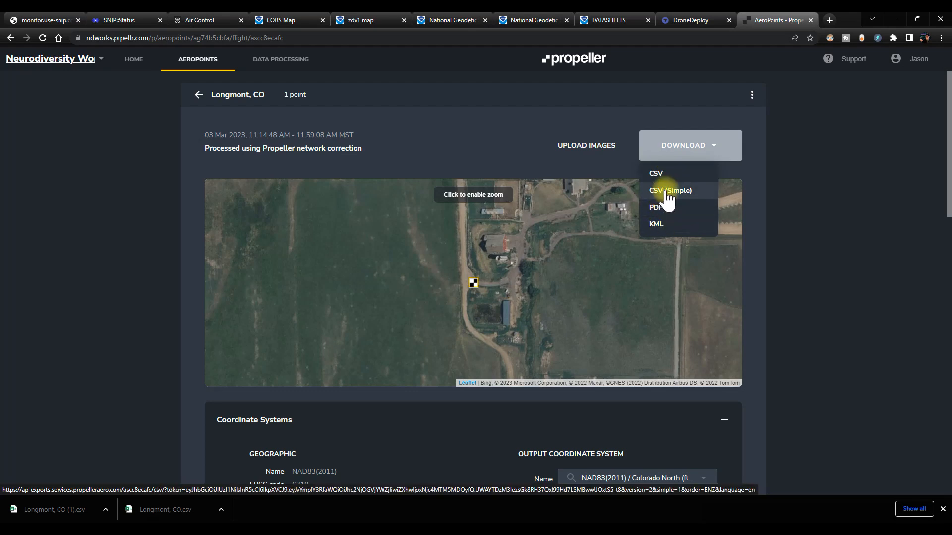
pyautogui.scroll(-4, 662, 263)
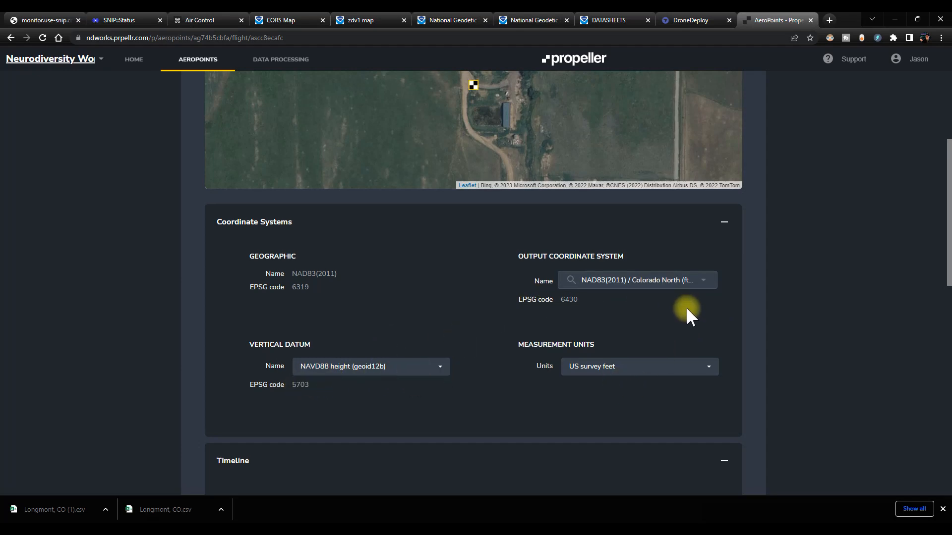
pyautogui.scroll(4, 686, 307)
pyautogui.click(722, 149)
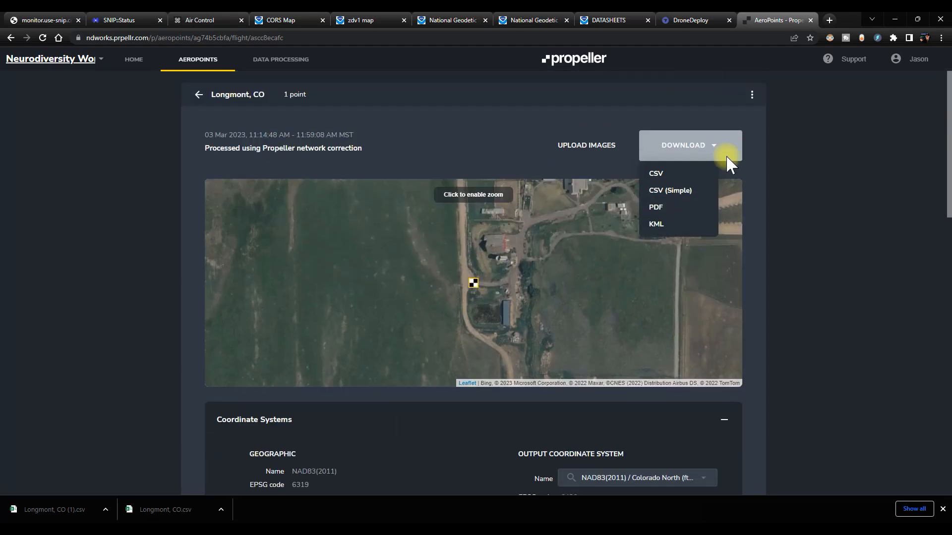
pyautogui.click(669, 174)
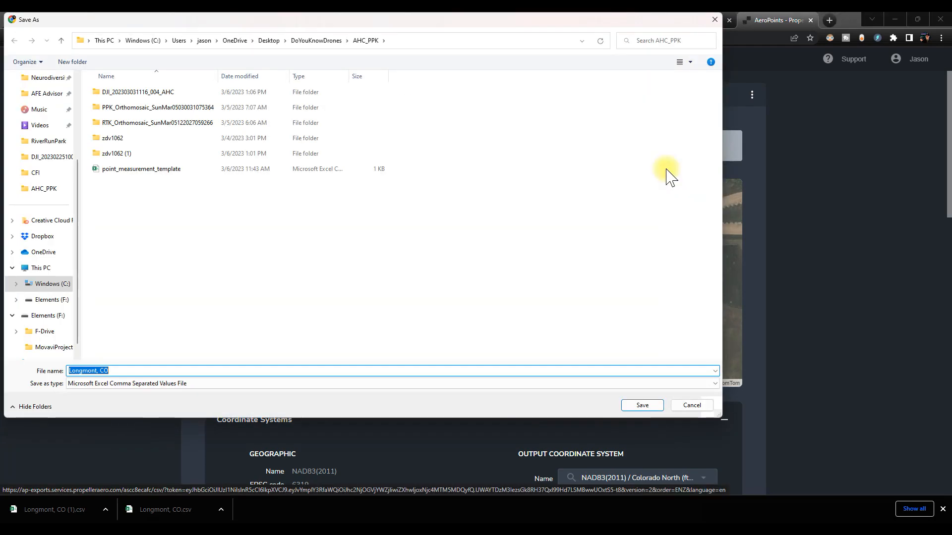
pyautogui.click(652, 410)
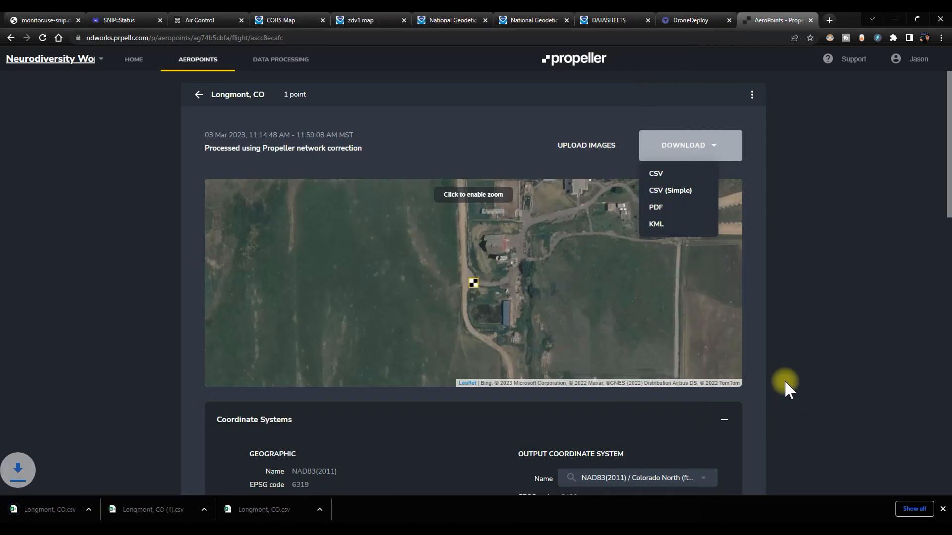
# Open the downloaded Longmont, CO CSV and review the coordinates and variances in the point's row before minimizing the workbook.
pyautogui.click(76, 513)
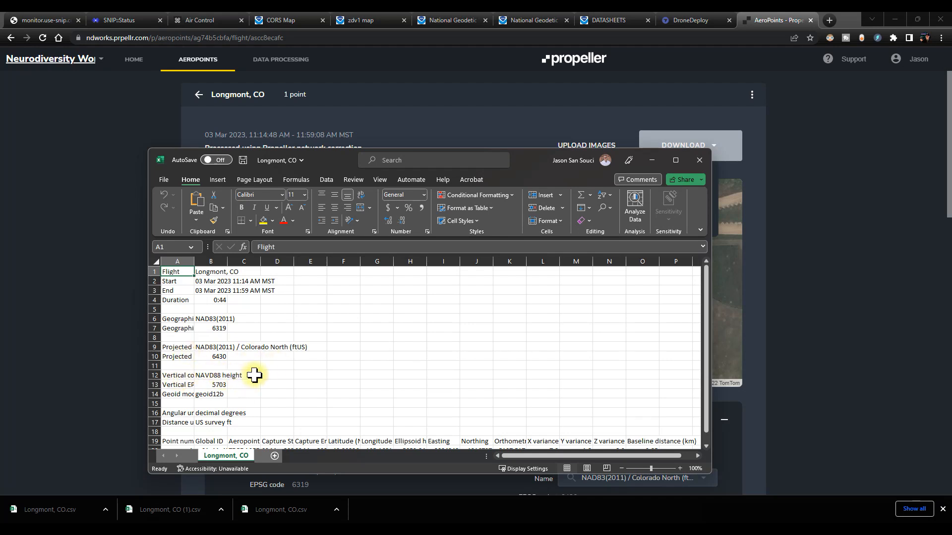
pyautogui.scroll(-1, 342, 359)
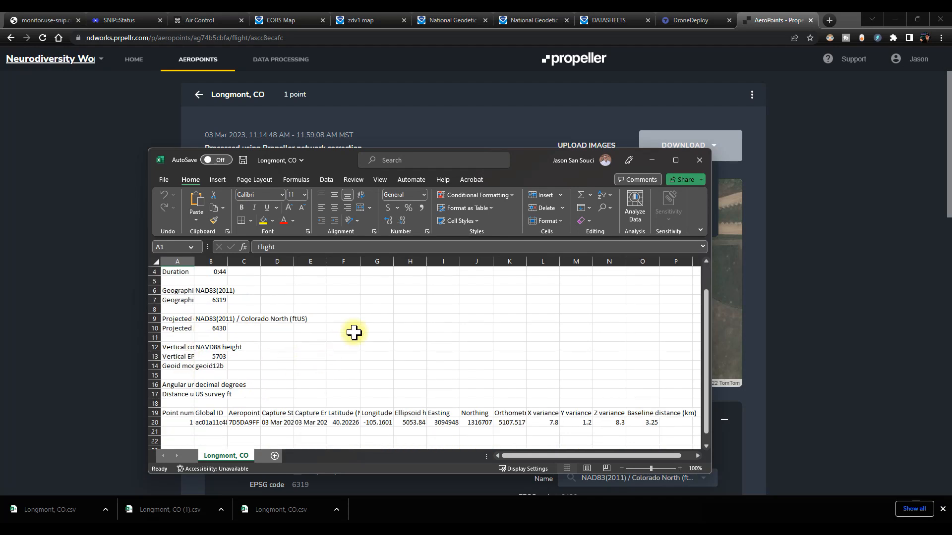
pyautogui.scroll(-2, 354, 332)
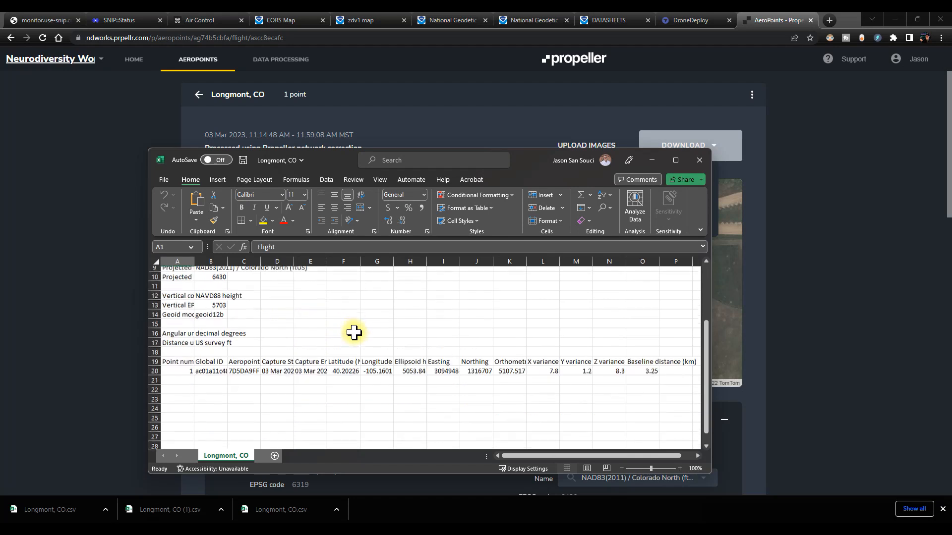
pyautogui.click(154, 366)
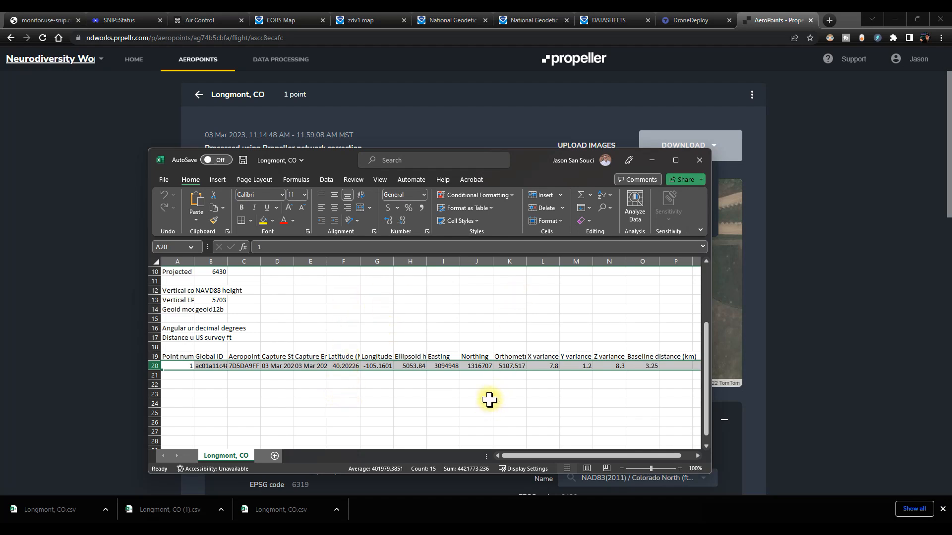
pyautogui.click(507, 396)
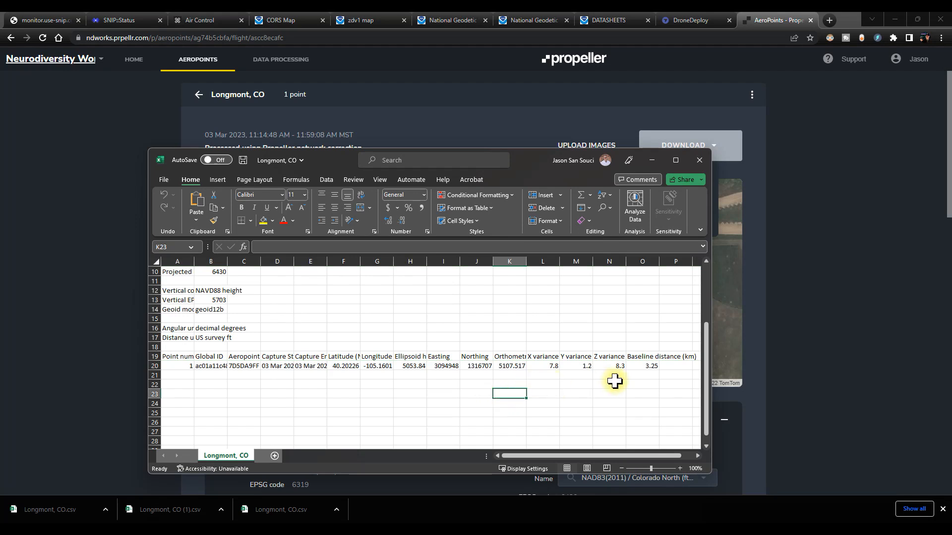
pyautogui.click(653, 160)
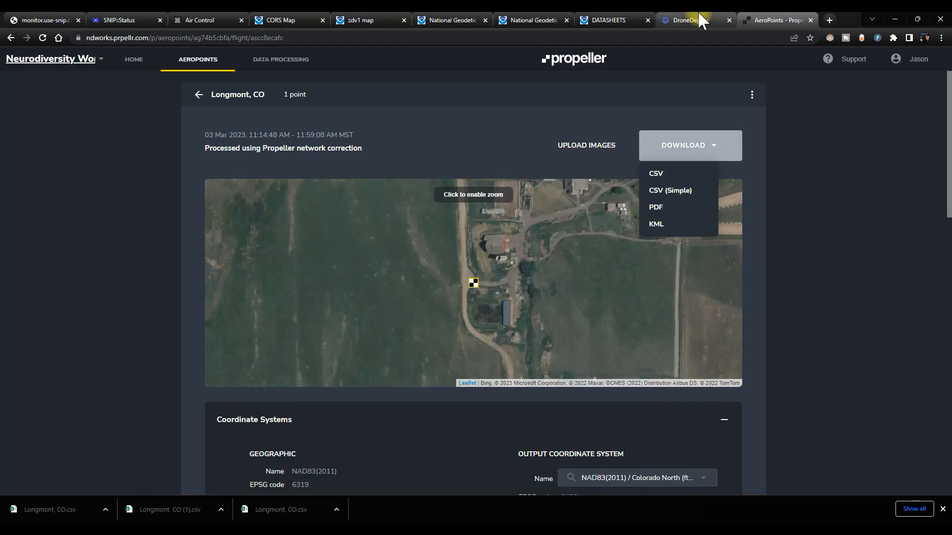
# Switch to the AHC_PPK project in DroneDeploy and view the PPK map before returning to the RTK map.
pyautogui.moveTo(702, 21)
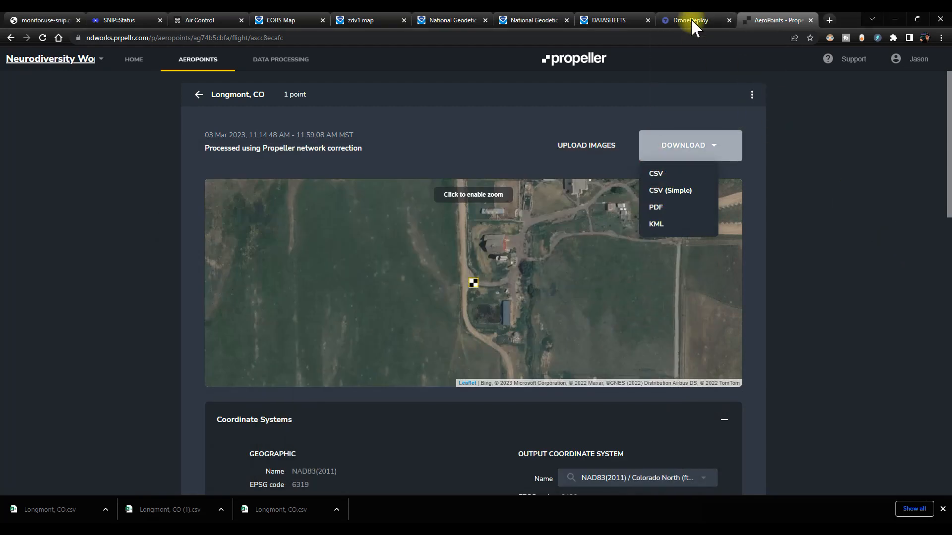
pyautogui.click(692, 15)
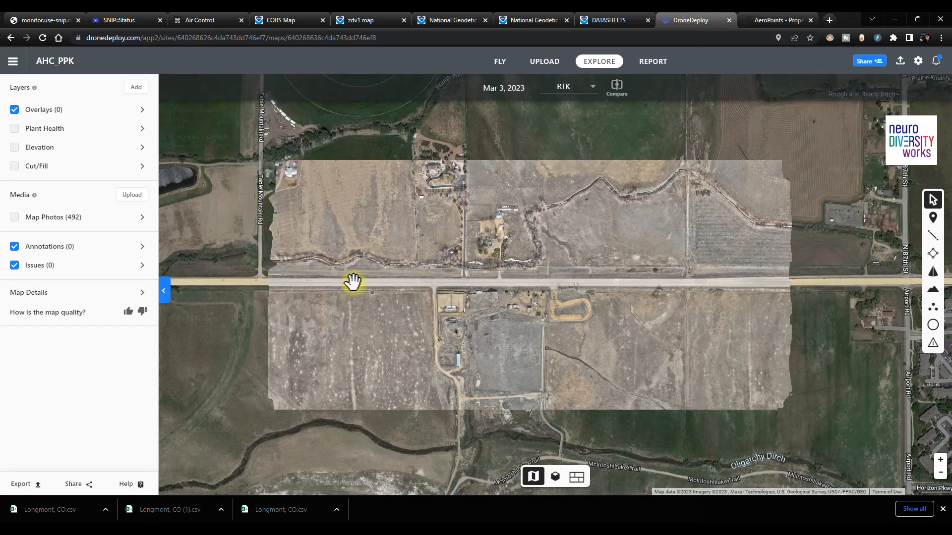
pyautogui.click(585, 89)
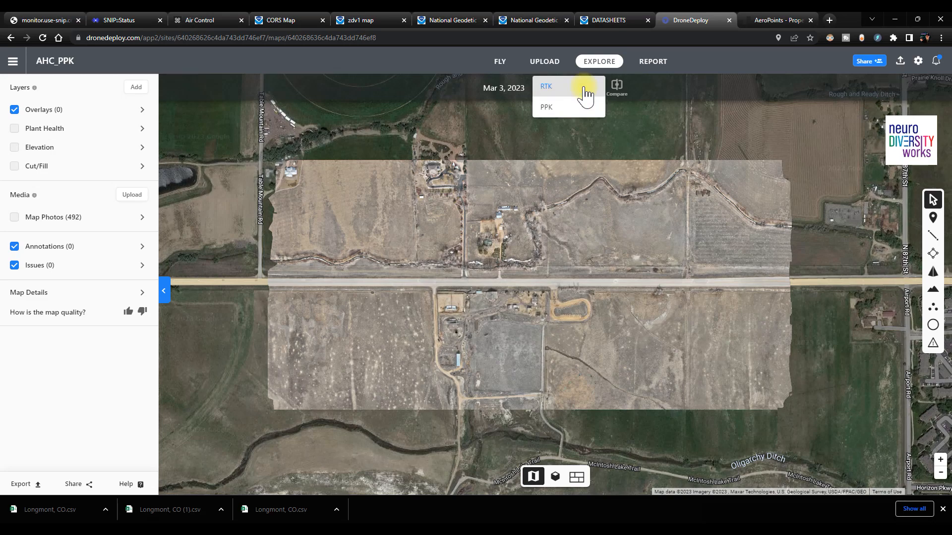
pyautogui.click(555, 108)
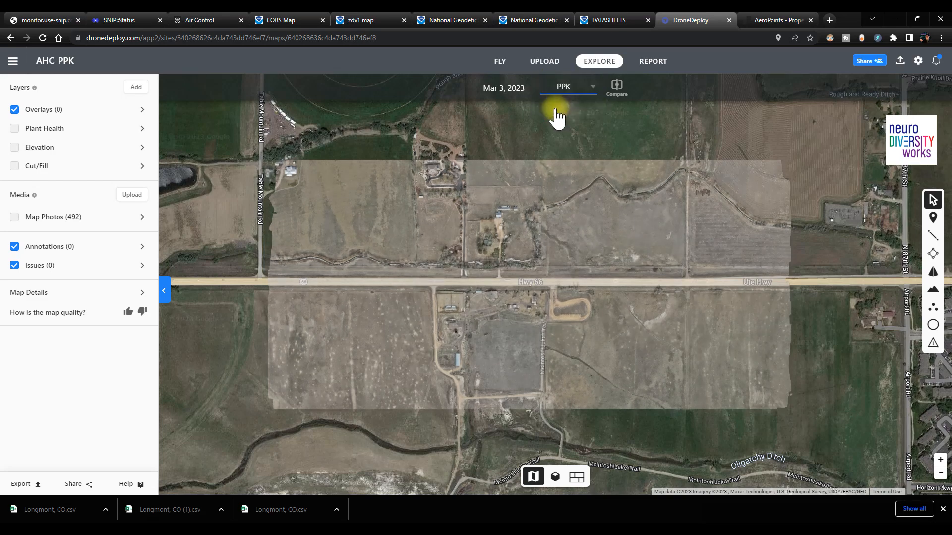
pyautogui.click(557, 89)
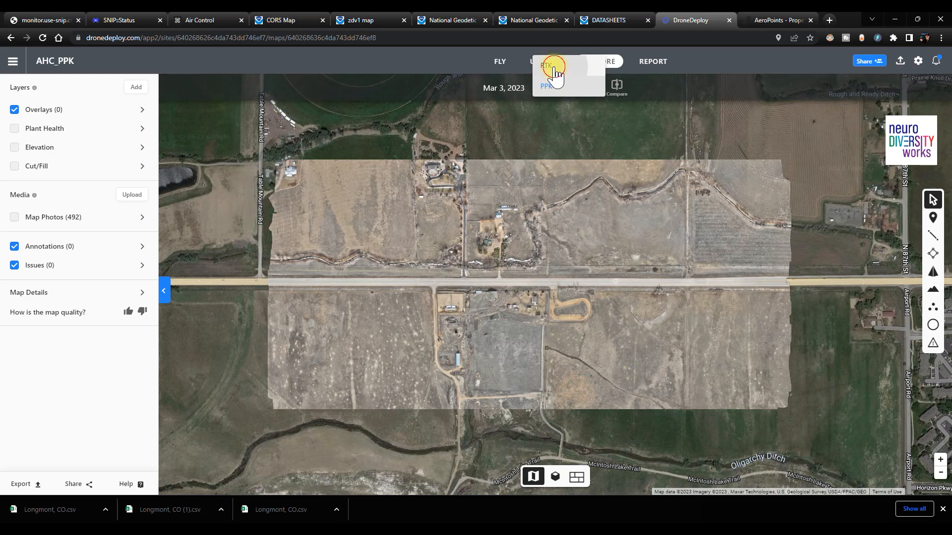
pyautogui.click(550, 65)
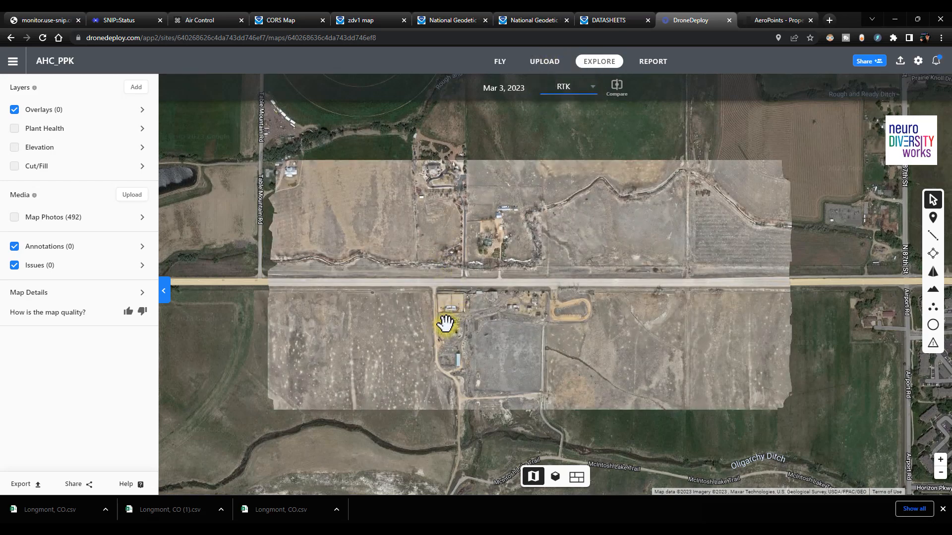
# Compare the RTK and PPK maps side by side at the checkered ground target, moving the divider past the target.
pyautogui.scroll(6, 441, 326)
pyautogui.moveTo(426, 413); pyautogui.dragTo(514, 275)
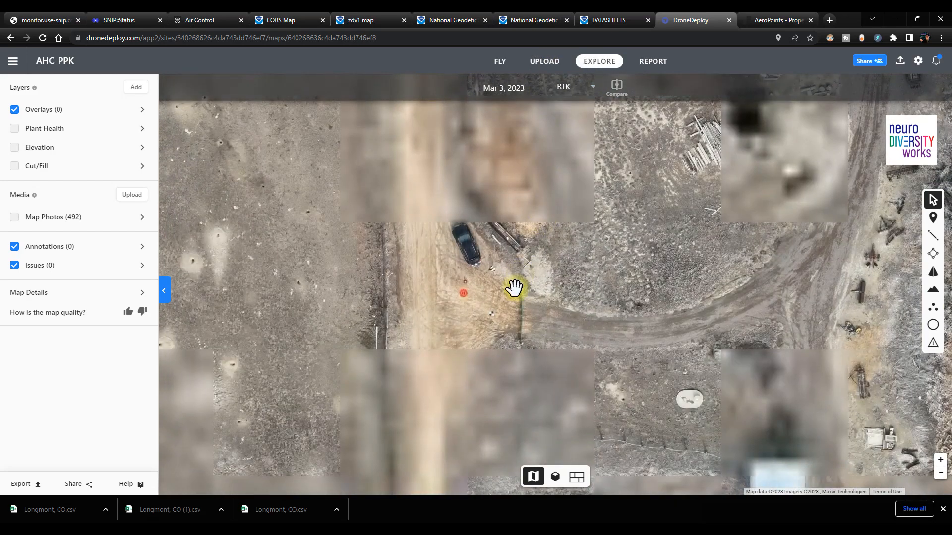
pyautogui.scroll(3, 506, 307)
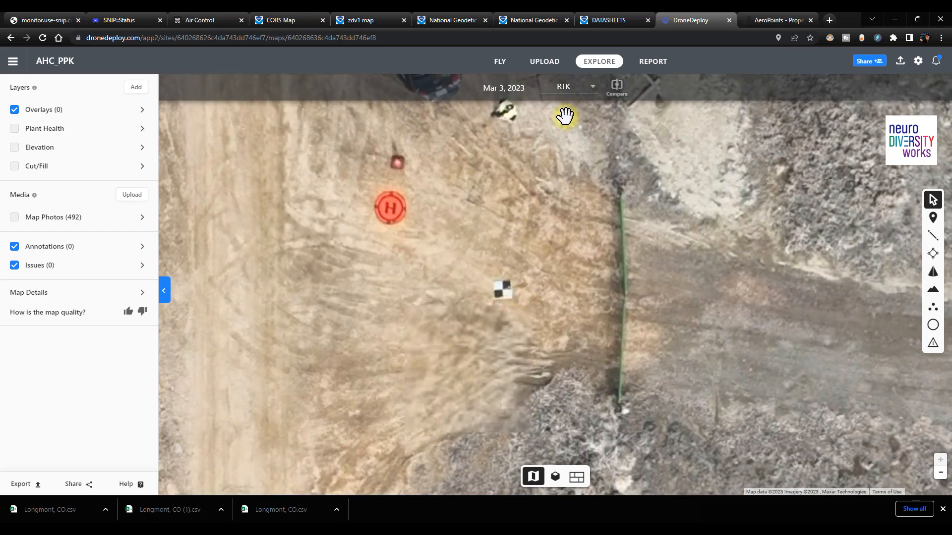
pyautogui.click(618, 92)
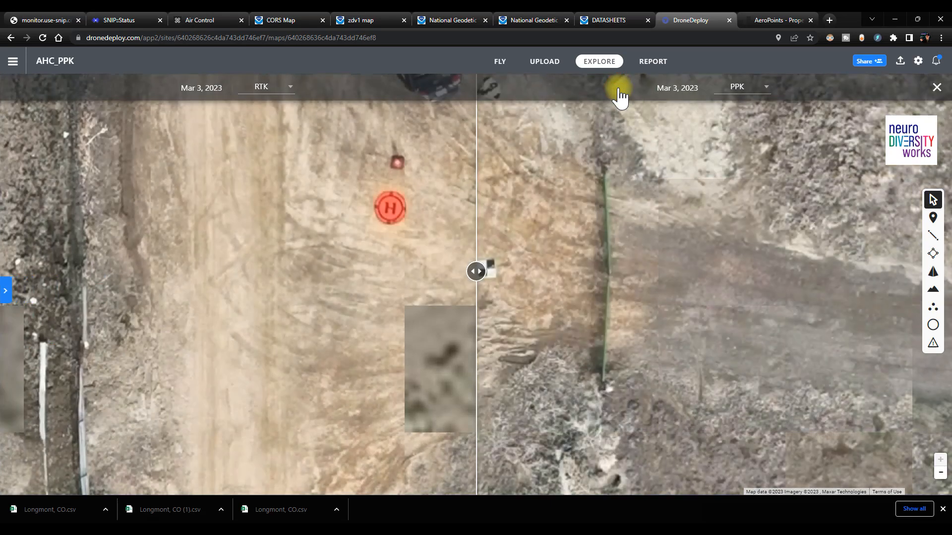
pyautogui.moveTo(476, 273); pyautogui.dragTo(363, 300)
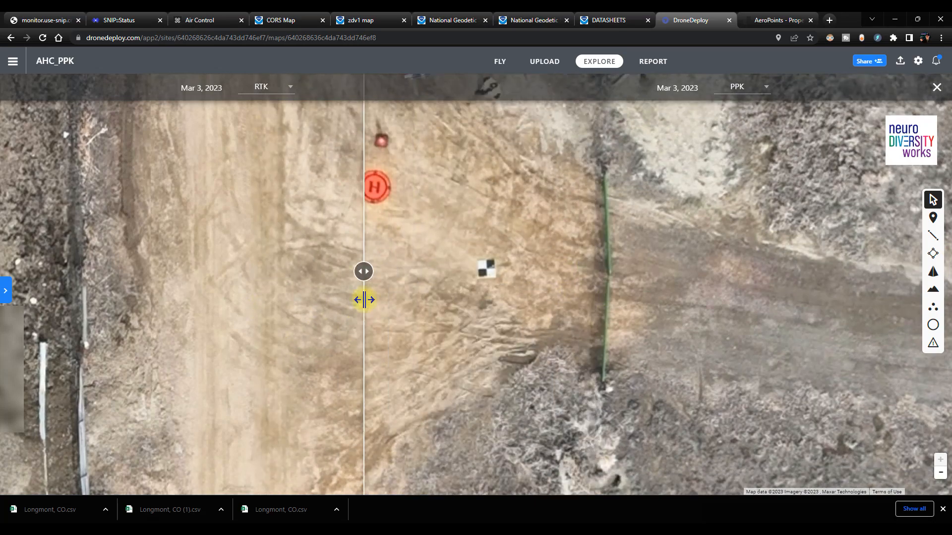
# Draw a line from the checkered target's centre on the RTK map to its centre on the PPK map to measure the shift.
pyautogui.moveTo(366, 272); pyautogui.dragTo(524, 255)
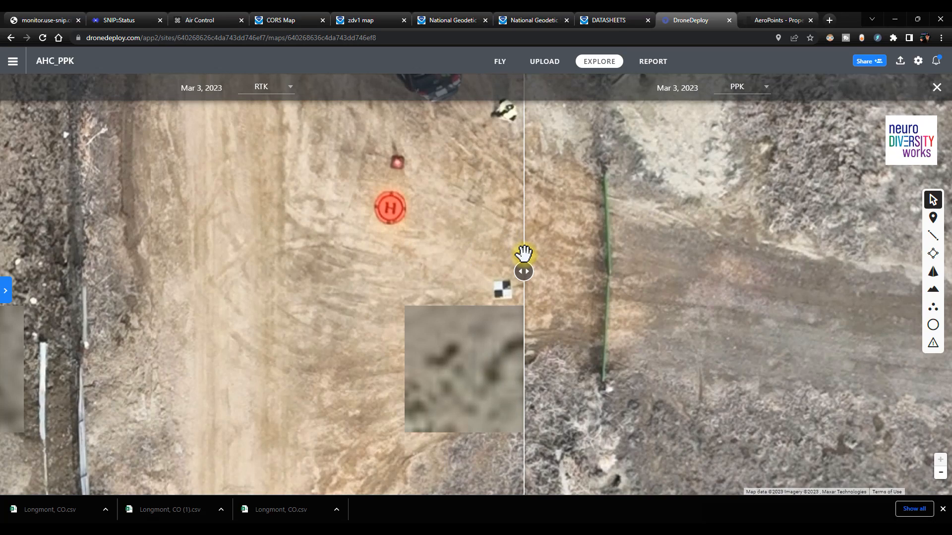
pyautogui.click(935, 239)
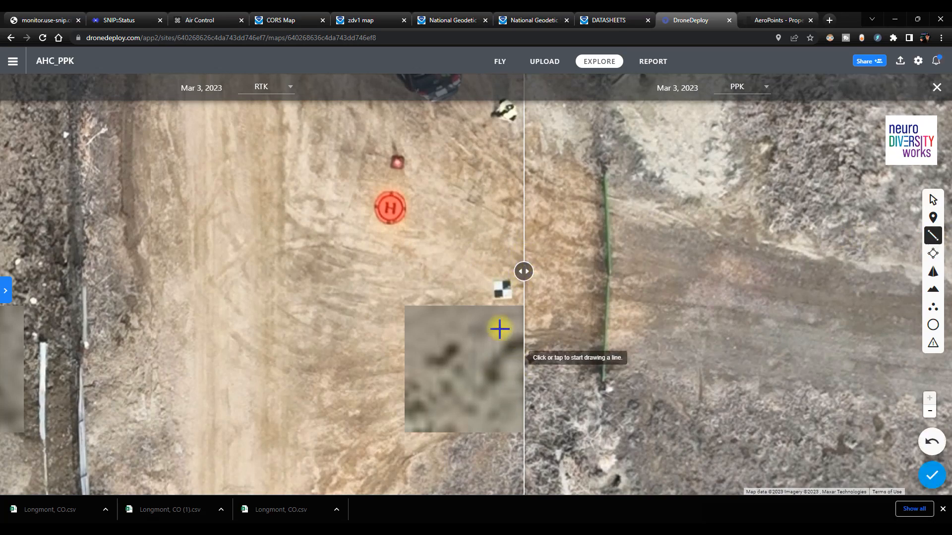
pyautogui.click(501, 291)
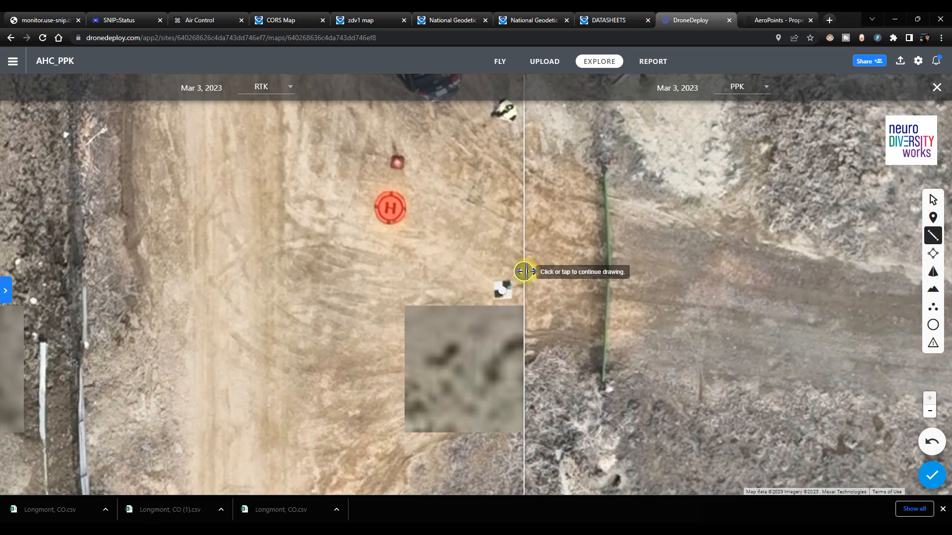
pyautogui.moveTo(524, 272); pyautogui.dragTo(518, 272)
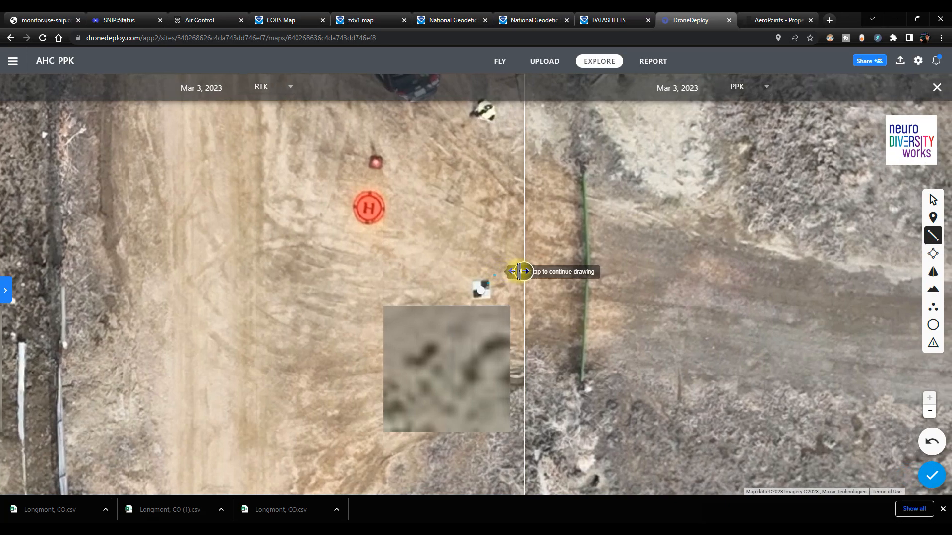
pyautogui.press('Left')
pyautogui.press('Left')
pyautogui.press('Left')
pyautogui.press('Left')
pyautogui.press('Left')
pyautogui.press('Left')
pyautogui.press('Left')
pyautogui.press('Left')
pyautogui.press('Left')
pyautogui.press('Left')
pyautogui.press('Left')
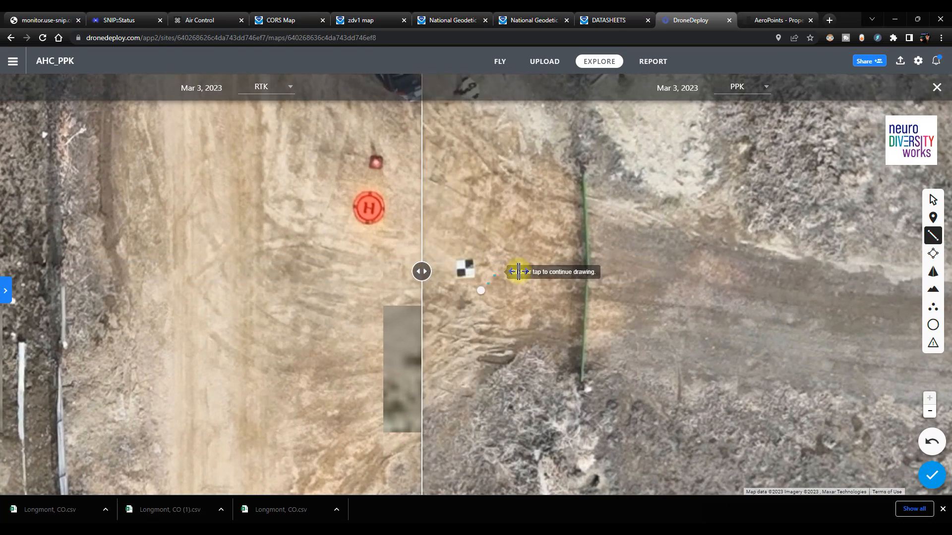
pyautogui.click(464, 269)
pyautogui.click(465, 270)
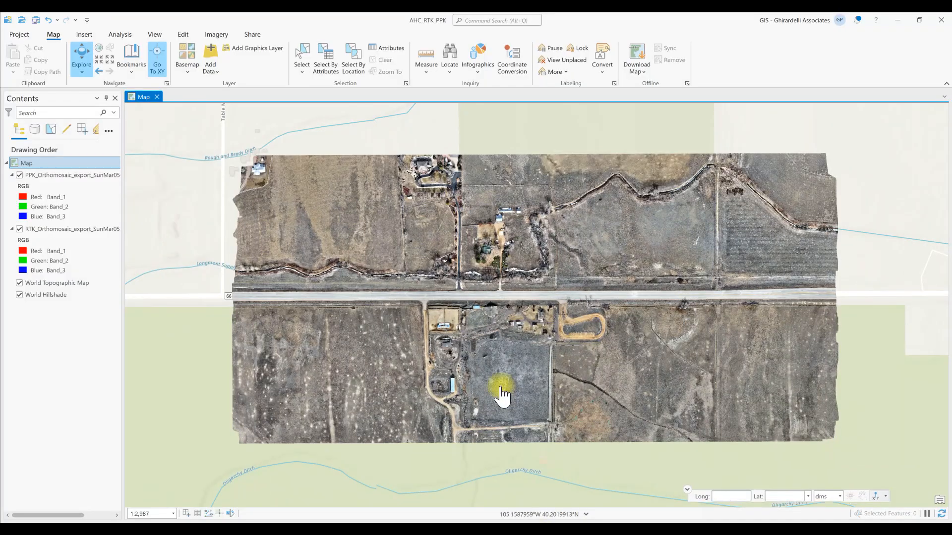
# In the AHC_RTK_PPK map in ArcGIS Pro, toggle the PPK orthomosaic off and on and inspect the checkered target beside the landing pad.
pyautogui.click(19, 175)
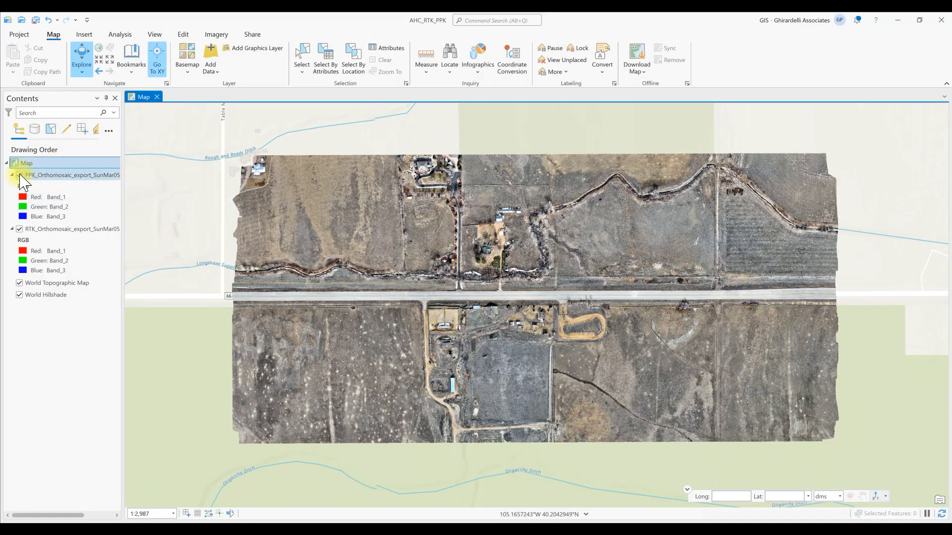
pyautogui.click(19, 175)
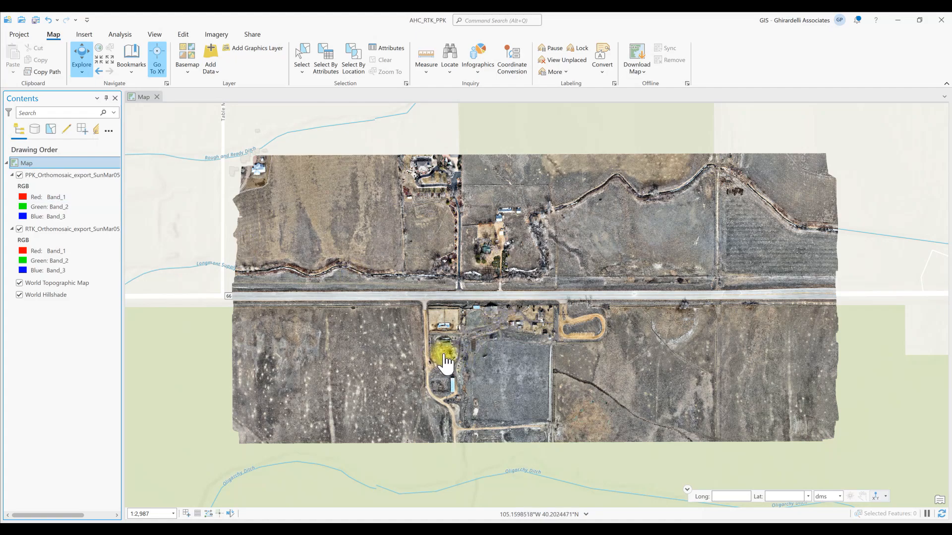
pyautogui.scroll(10, 440, 332)
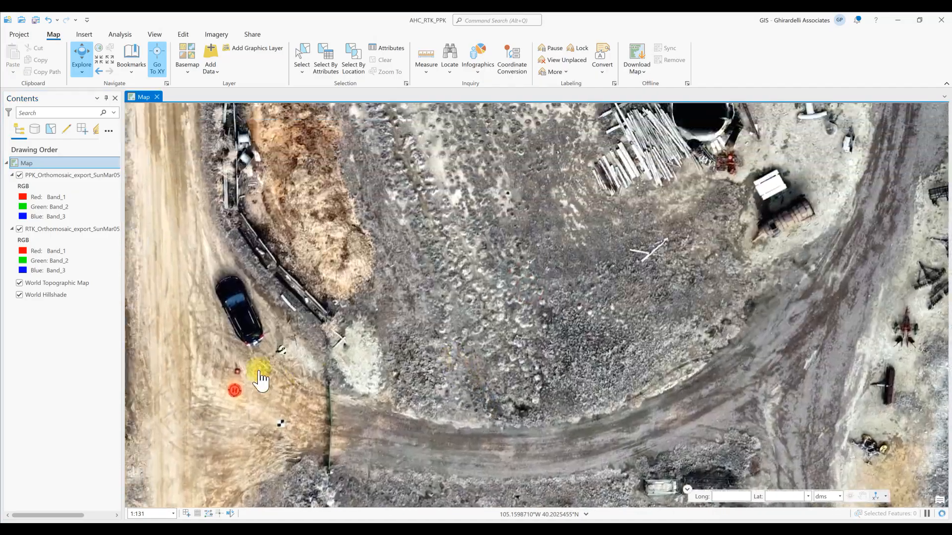
pyautogui.moveTo(290, 419); pyautogui.dragTo(400, 271)
pyautogui.scroll(2, 389, 256)
pyautogui.scroll(5, 389, 256)
pyautogui.scroll(-2, 385, 313)
pyautogui.moveTo(388, 348); pyautogui.dragTo(505, 272)
pyautogui.scroll(-1, 507, 283)
pyautogui.scroll(-1, 548, 297)
pyautogui.scroll(1, 545, 294)
pyautogui.moveTo(538, 268); pyautogui.dragTo(574, 320)
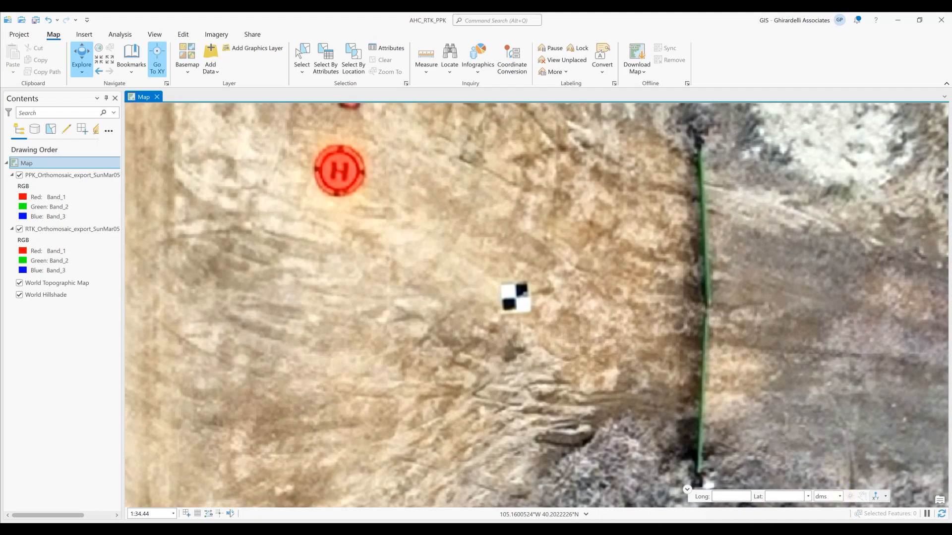
# Switch to the Longmont, CO workbook in Excel and widen the latitude and longitude columns to fit their contents.
pyautogui.click(638, 533)
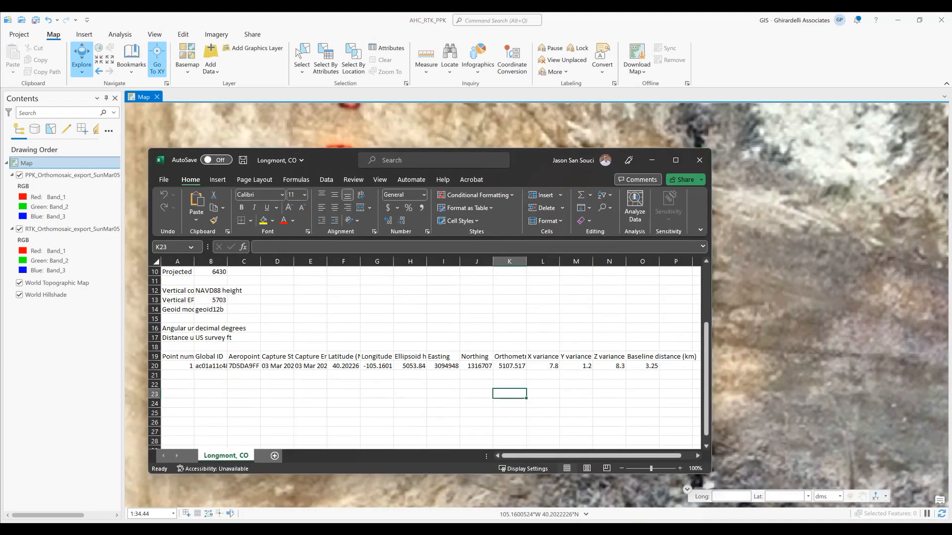
pyautogui.doubleClick(360, 259)
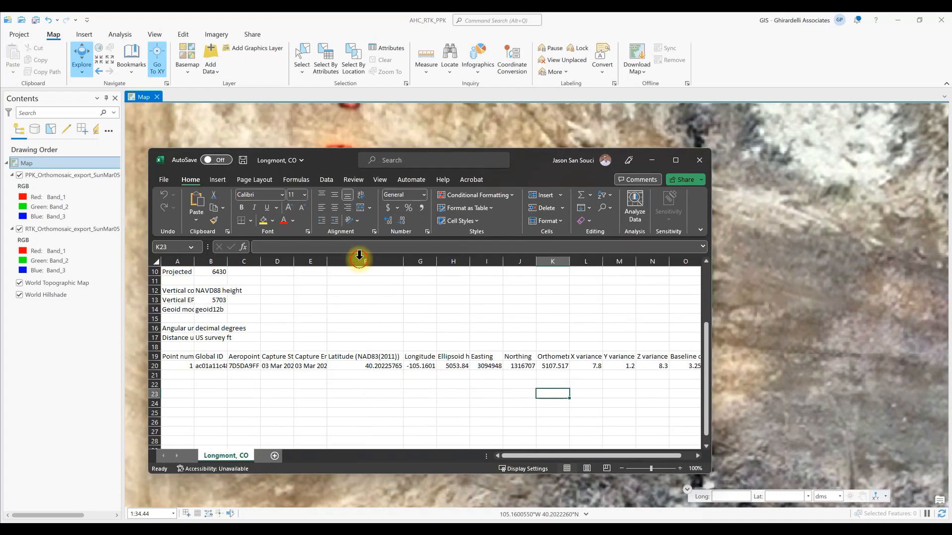
pyautogui.doubleClick(437, 259)
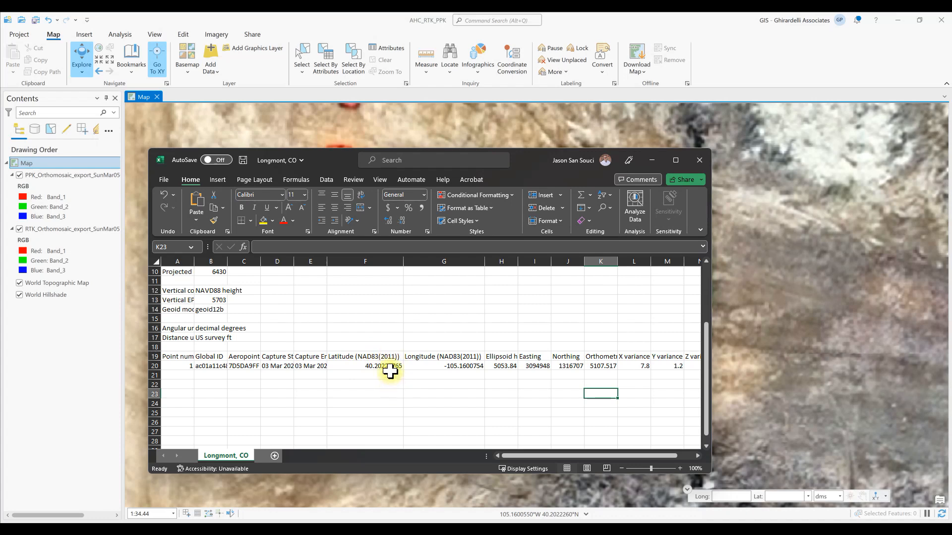
# Copy the point's latitude 40.20225765 from the workbook into the ArcGIS Pro Go To XY latitude and set the units to decimal degrees.
pyautogui.click(374, 366)
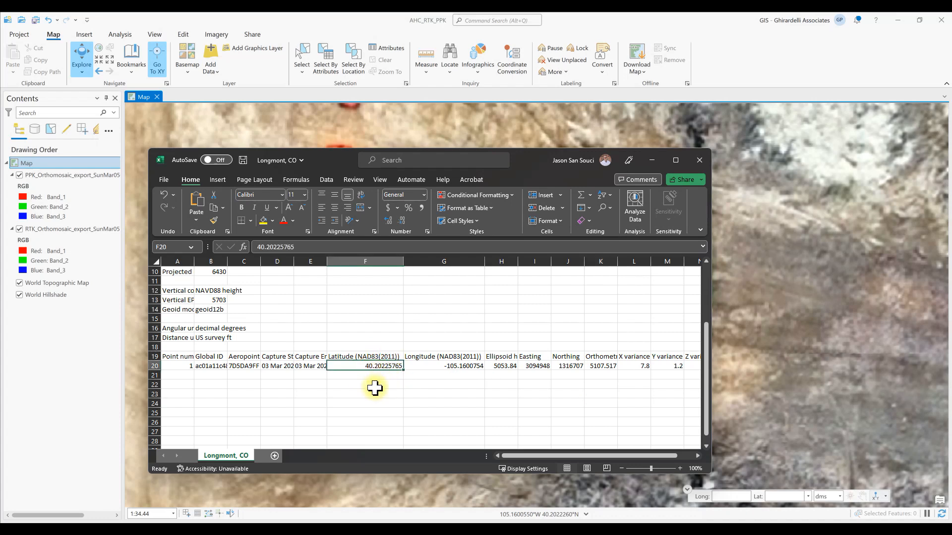
pyautogui.hotkey('ctrl', 'c')
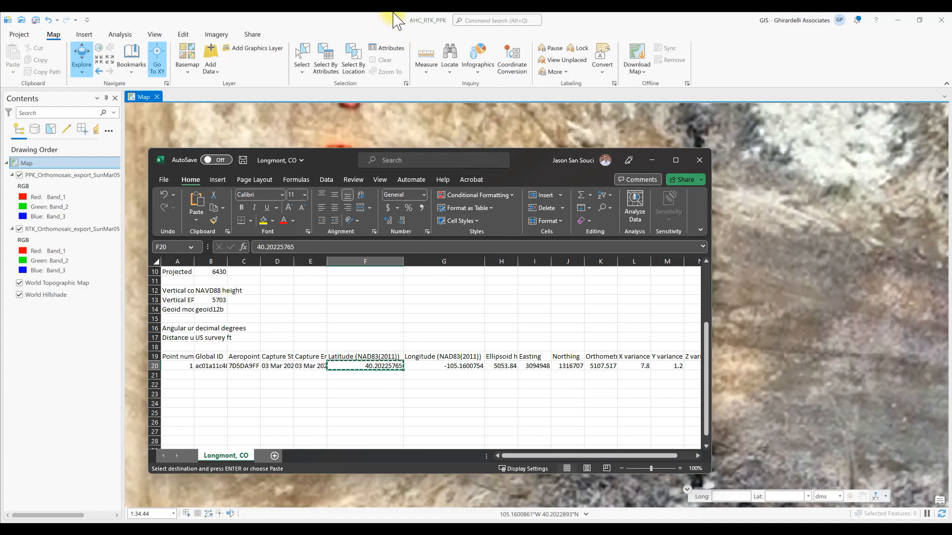
pyautogui.click(392, 25)
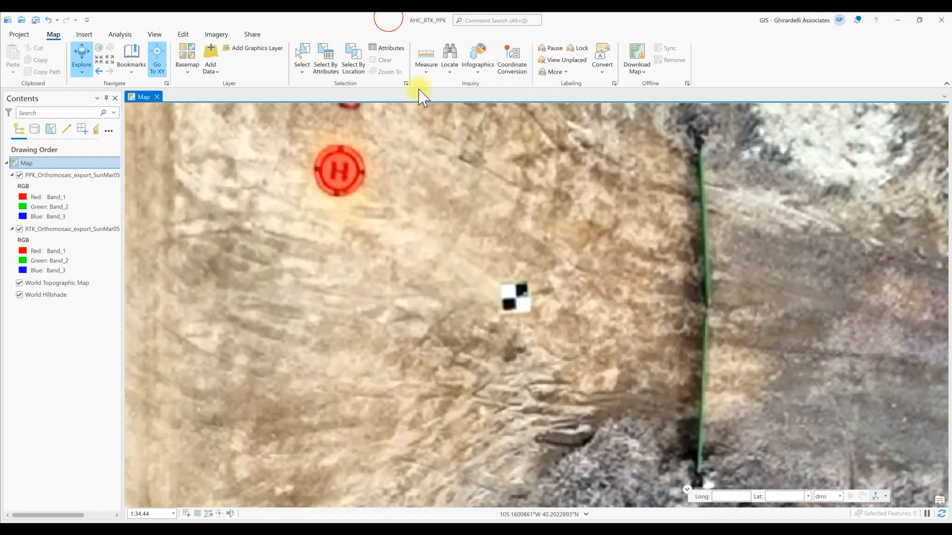
pyautogui.click(781, 496)
pyautogui.hotkey('ctrl', 'v')
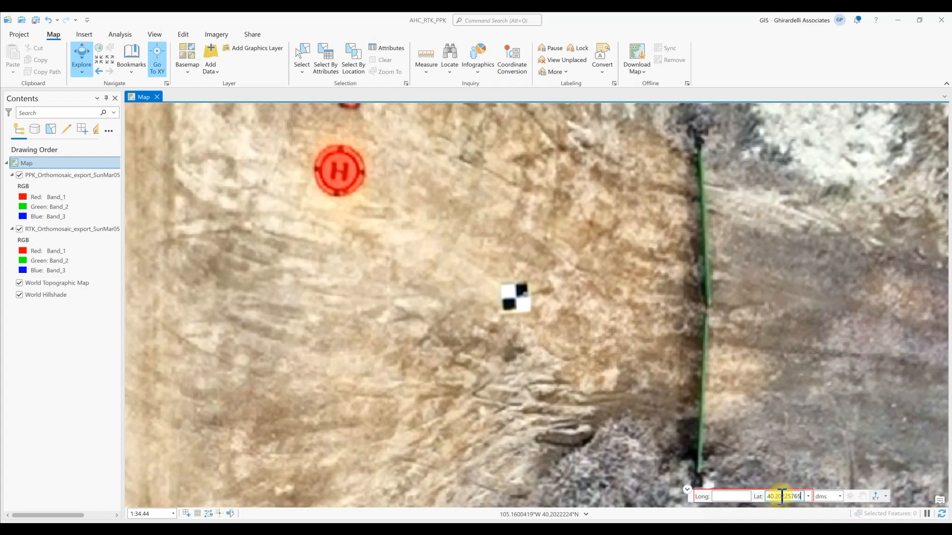
pyautogui.click(839, 496)
pyautogui.click(858, 437)
# Copy the point's longitude -105.1600754 from the workbook into Go To XY and mark the coordinates on the map as a labelled point.
pyautogui.hotkey('alt', 'Tab')
pyautogui.click(418, 372)
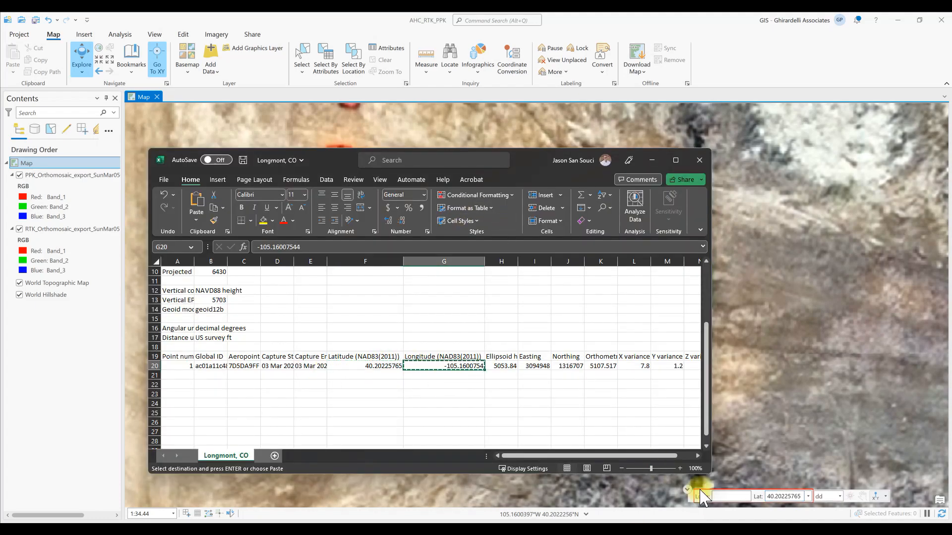
pyautogui.click(724, 496)
pyautogui.hotkey('ctrl', 'v')
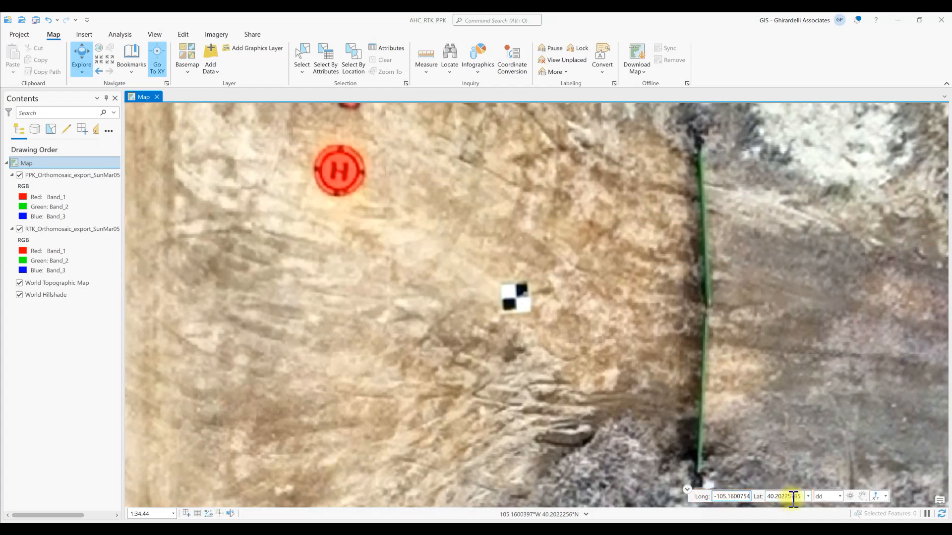
pyautogui.click(876, 497)
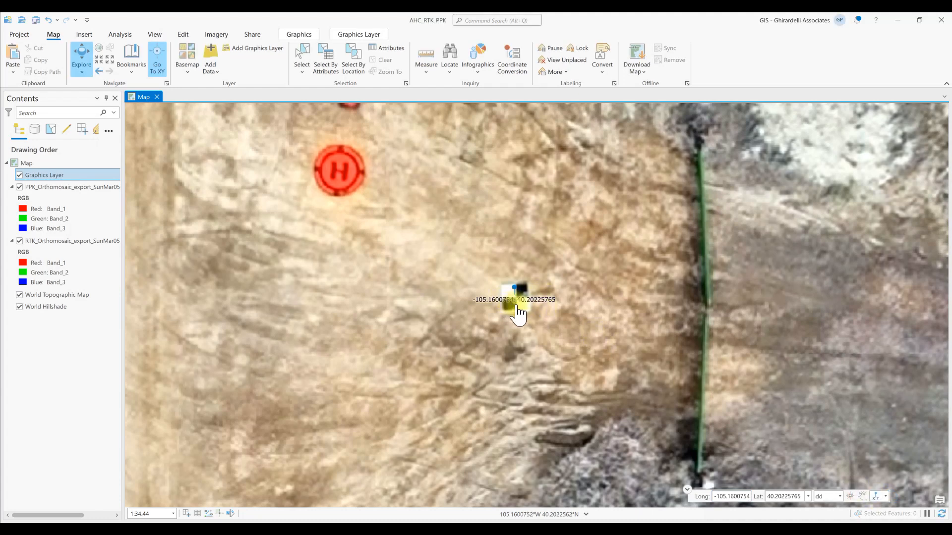
# Measure the distance from the marked coordinate point to the centre of the checkered target, and close the measurement.
pyautogui.scroll(2, 517, 315)
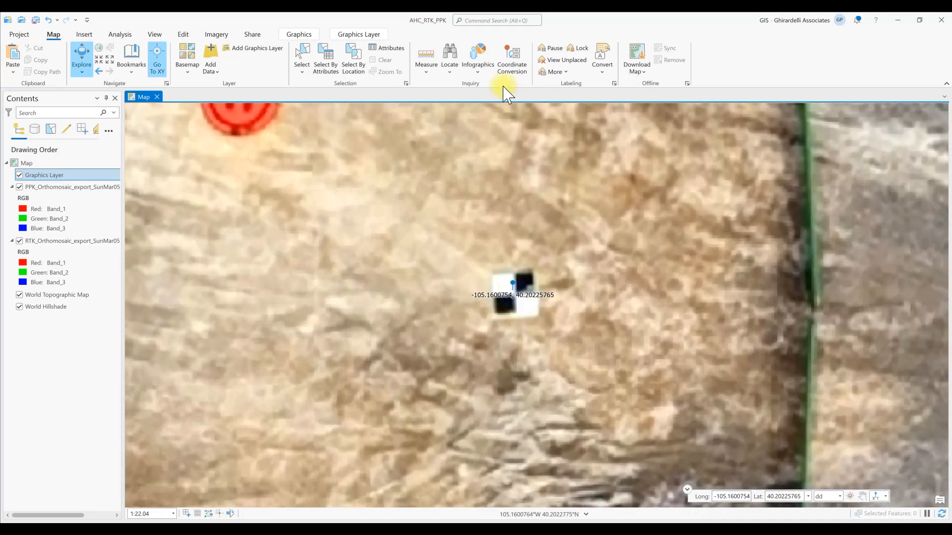
pyautogui.scroll(3, 509, 300)
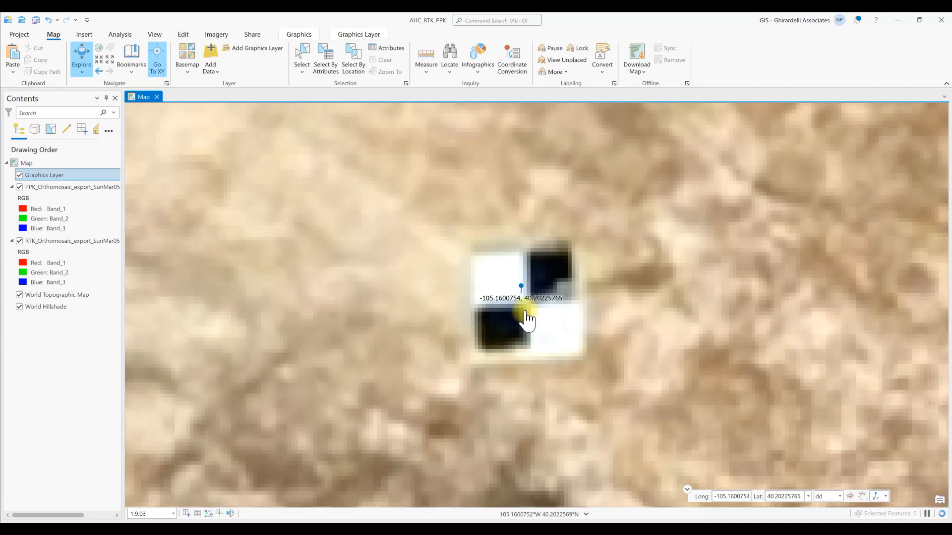
pyautogui.scroll(2, 525, 305)
pyautogui.scroll(1, 526, 305)
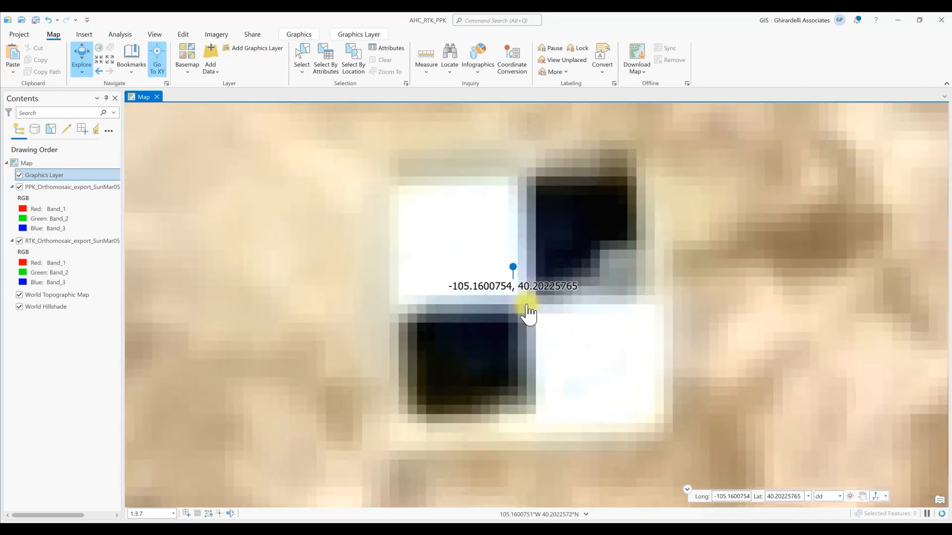
pyautogui.click(426, 57)
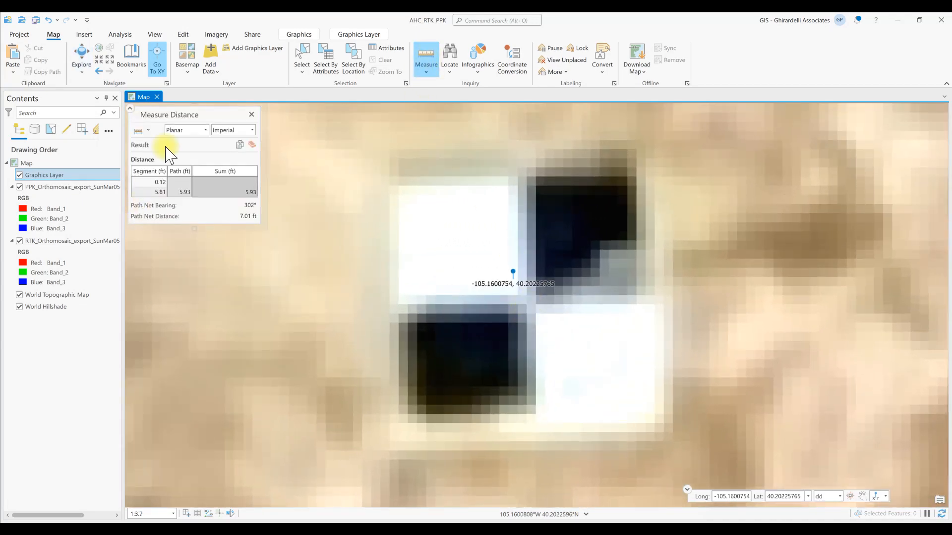
pyautogui.click(515, 283)
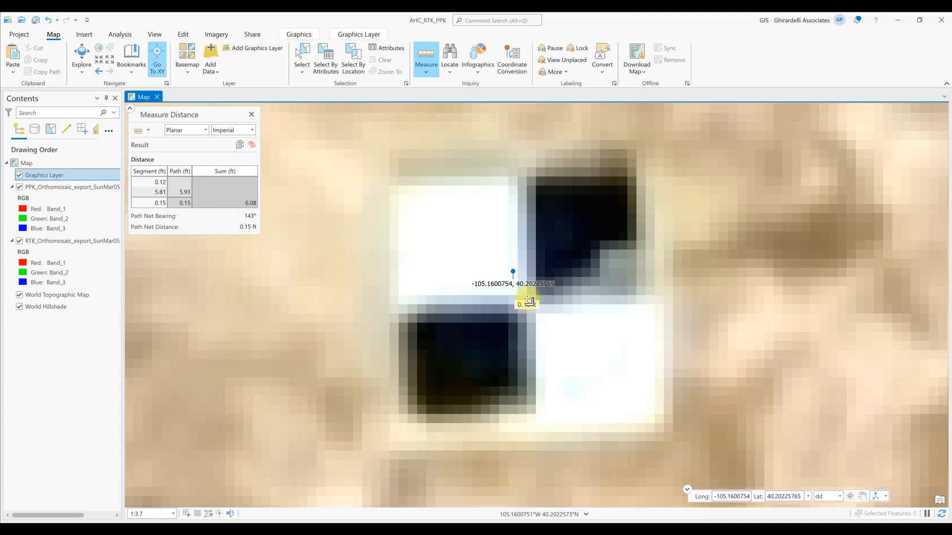
pyautogui.click(529, 301)
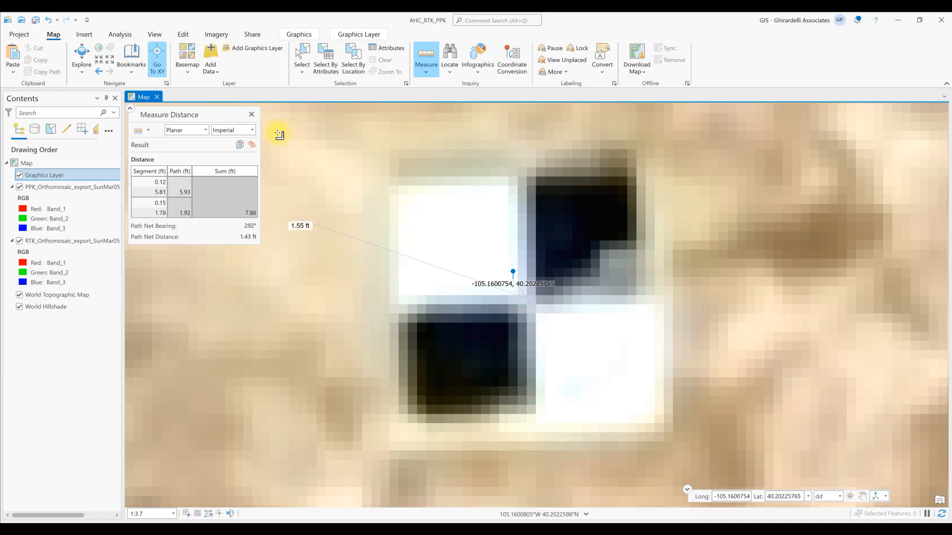
pyautogui.click(252, 115)
# Locate the second checkered target beside the dirt track, just above the power lines, and examine it up close.
pyautogui.scroll(-10, 668, 369)
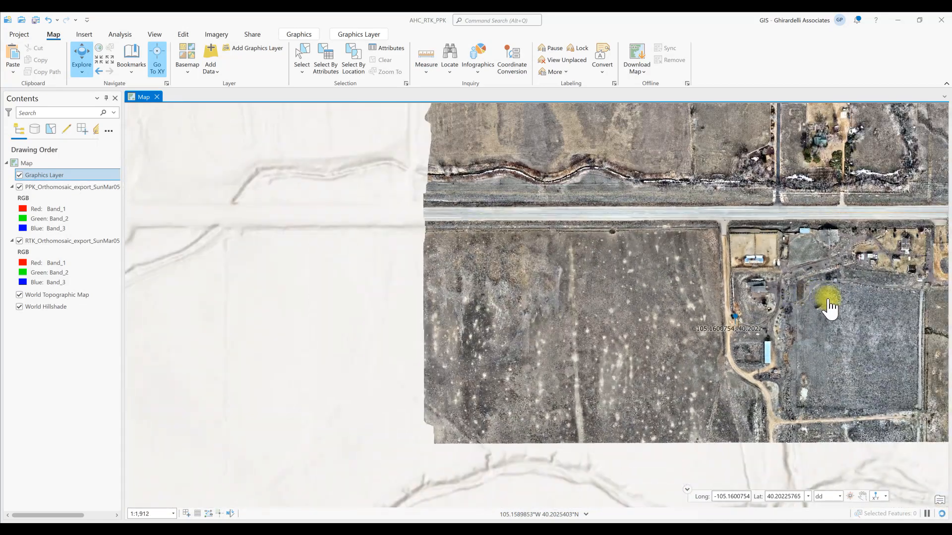
pyautogui.moveTo(827, 300); pyautogui.dragTo(416, 423)
pyautogui.moveTo(833, 332); pyautogui.dragTo(594, 320)
pyautogui.scroll(6, 595, 326)
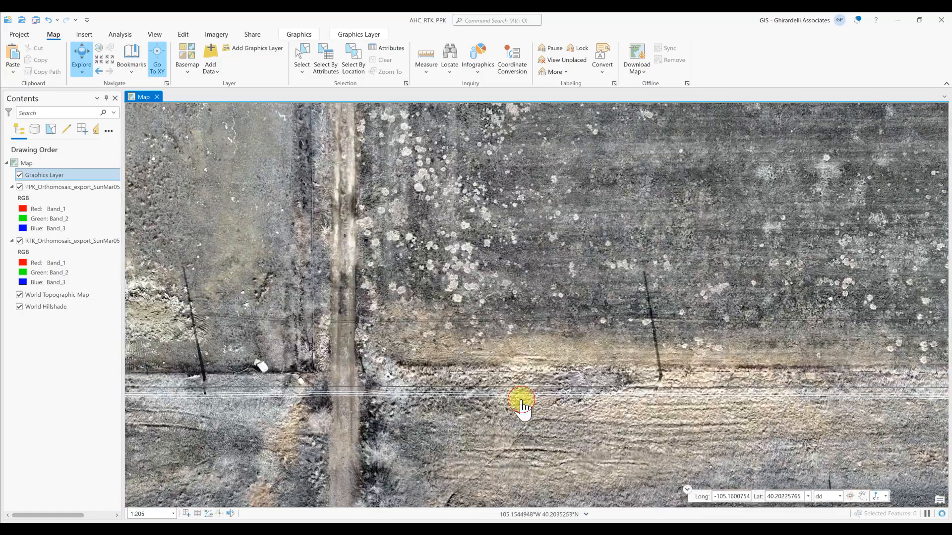
pyautogui.moveTo(521, 400); pyautogui.dragTo(538, 314)
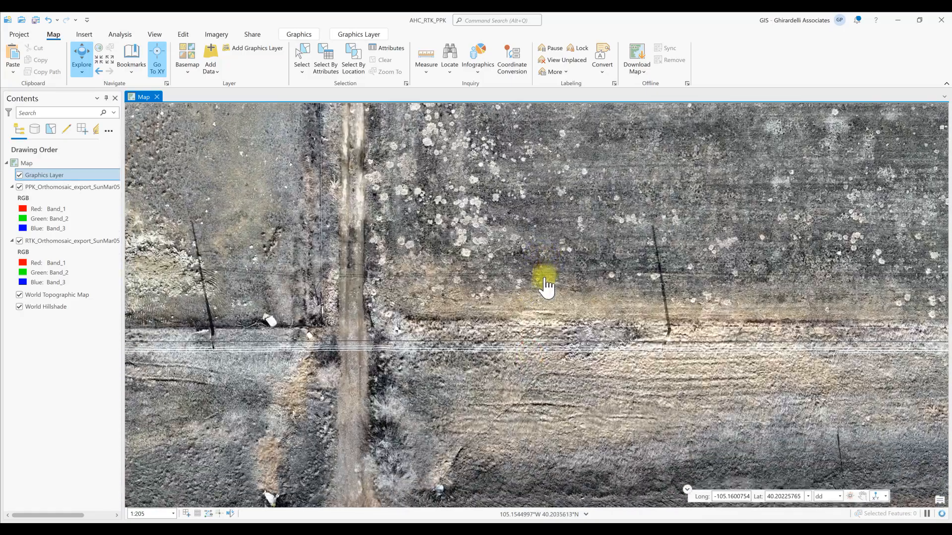
pyautogui.click(546, 276)
pyautogui.scroll(6, 329, 297)
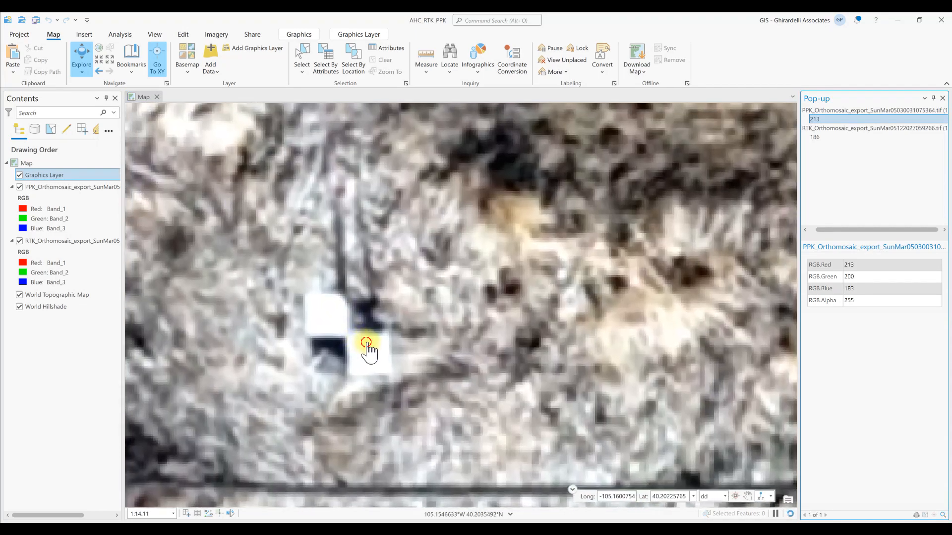
pyautogui.moveTo(370, 350); pyautogui.dragTo(510, 303)
pyautogui.scroll(-1, 520, 266)
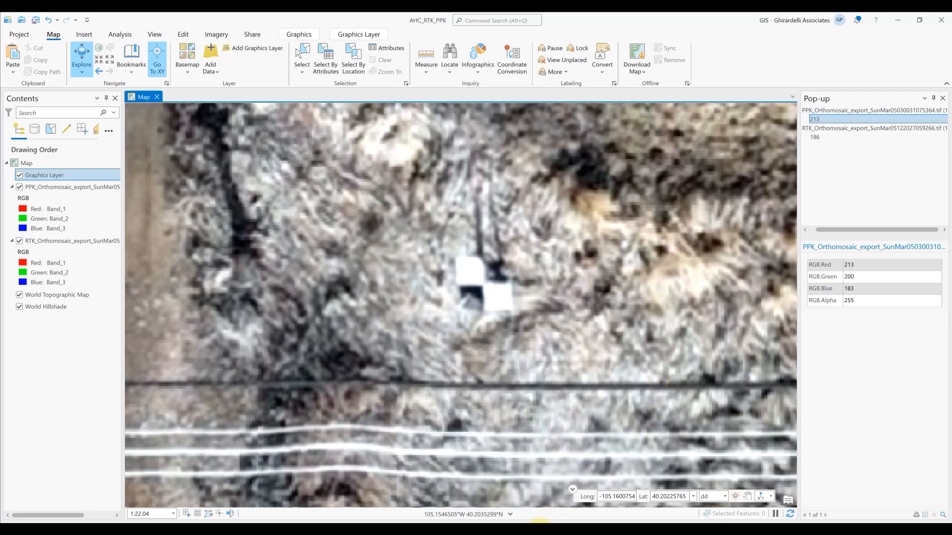
# Copy the mark's latitude 40 12 12.78103 from the NGS data sheet into the ArcGIS Pro Go To XY latitude, with units in degrees minutes seconds.
pyautogui.click(480, 525)
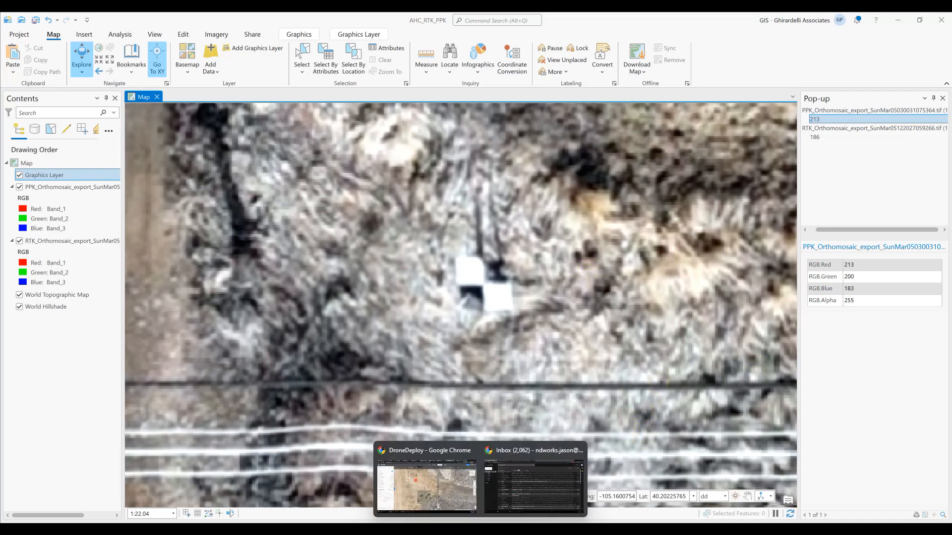
pyautogui.click(453, 490)
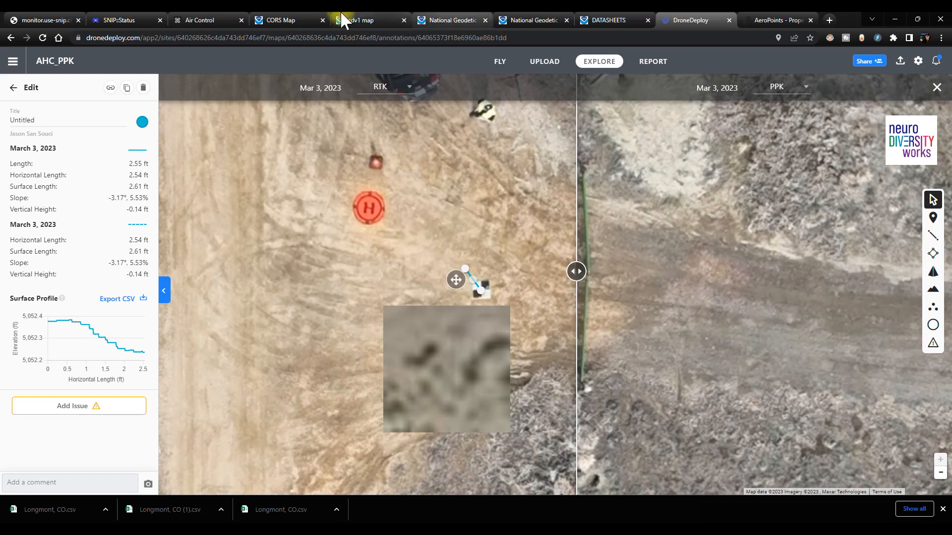
pyautogui.click(617, 22)
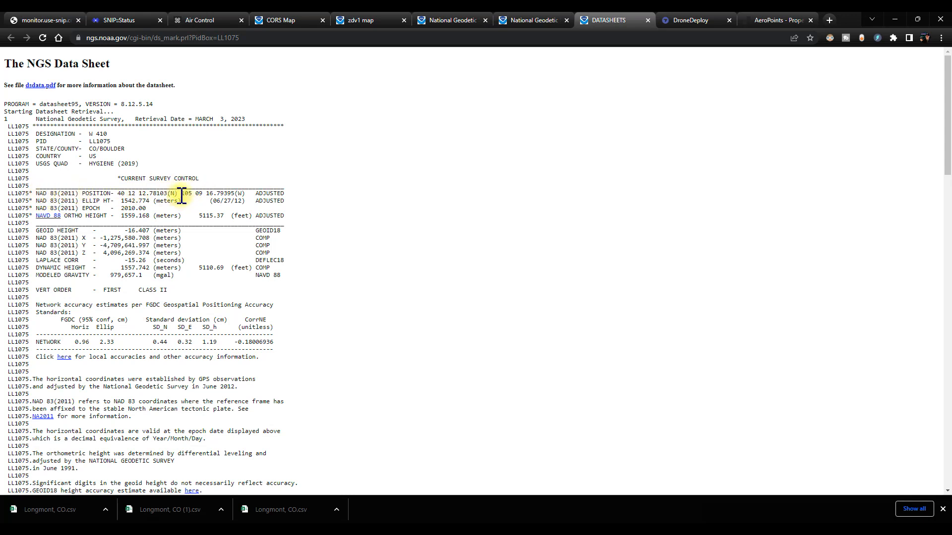
pyautogui.moveTo(117, 194); pyautogui.dragTo(167, 195)
pyautogui.moveTo(568, 529)
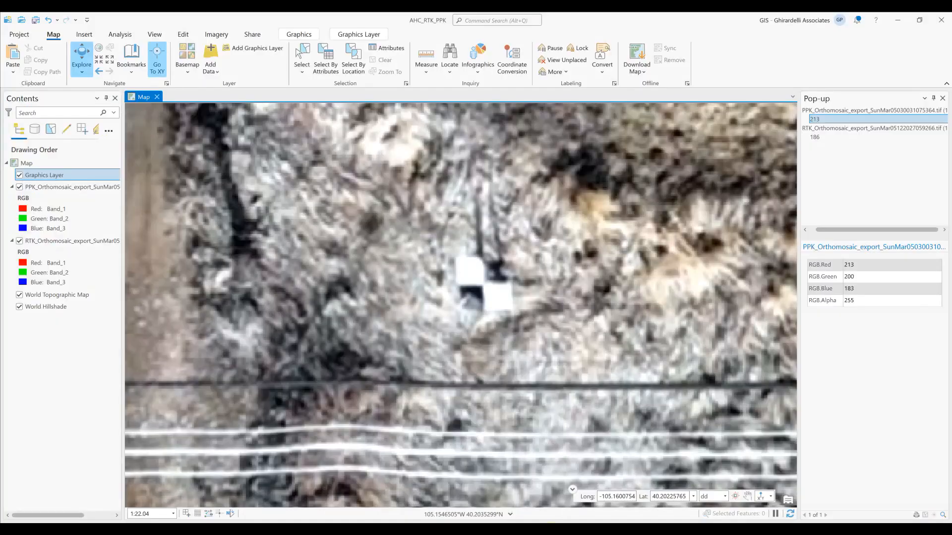
pyautogui.click(726, 497)
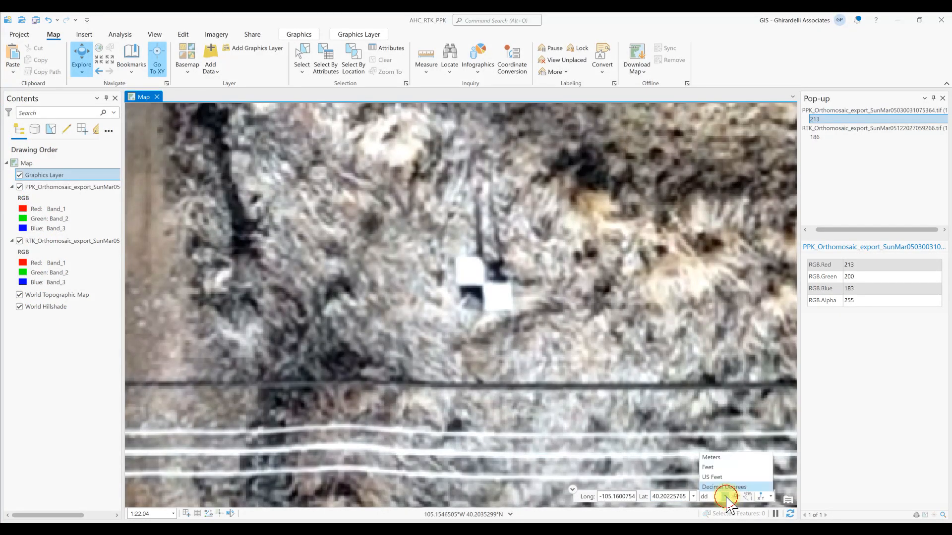
pyautogui.click(729, 450)
pyautogui.click(669, 498)
pyautogui.write('40 12 13.78103')
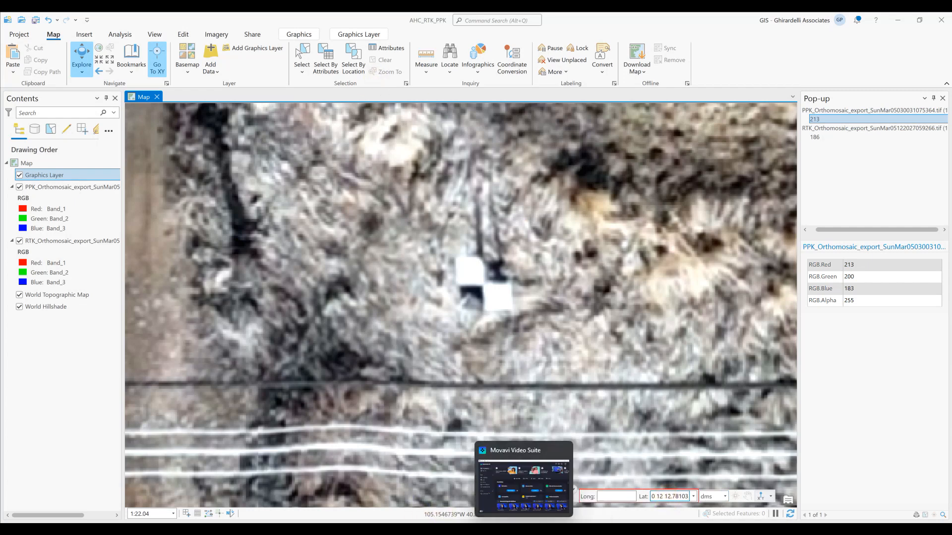
# Copy the longitude 105 09 16.79395 from the NGS data sheet into Go To XY, make it negative, and mark the coordinates as a labelled point.
pyautogui.click(469, 510)
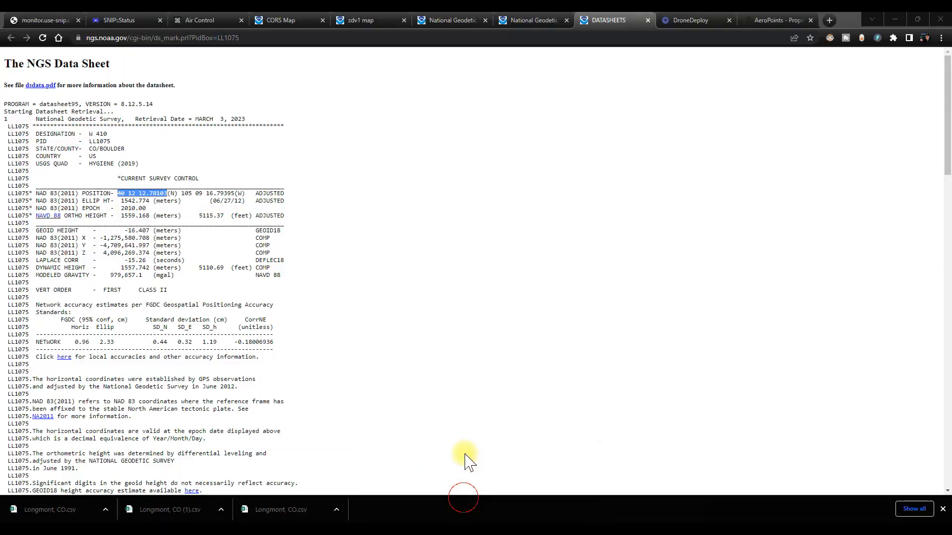
pyautogui.moveTo(181, 193); pyautogui.dragTo(235, 194)
pyautogui.hotkey('ctrl', 'c')
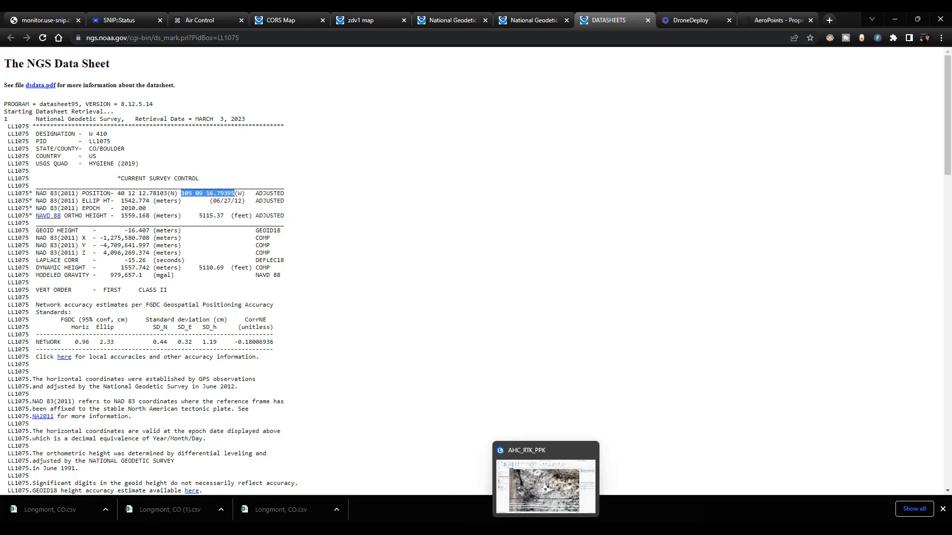
pyautogui.click(551, 500)
pyautogui.click(611, 496)
pyautogui.hotkey('ctrl', 'v')
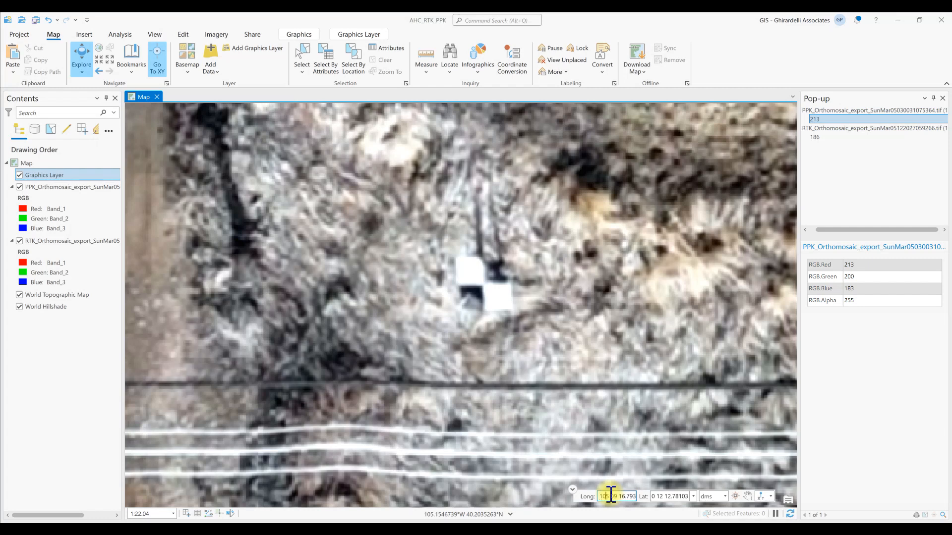
pyautogui.press('Home')
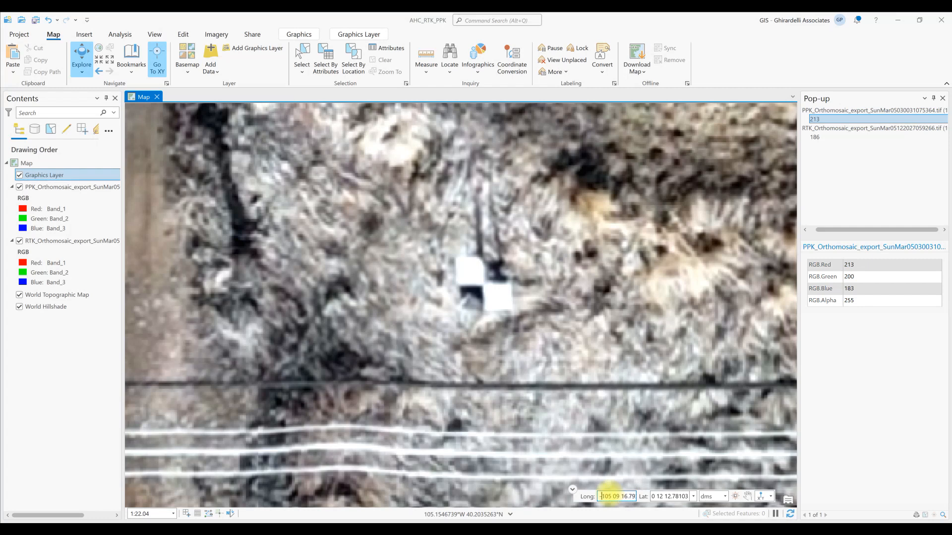
pyautogui.click(760, 497)
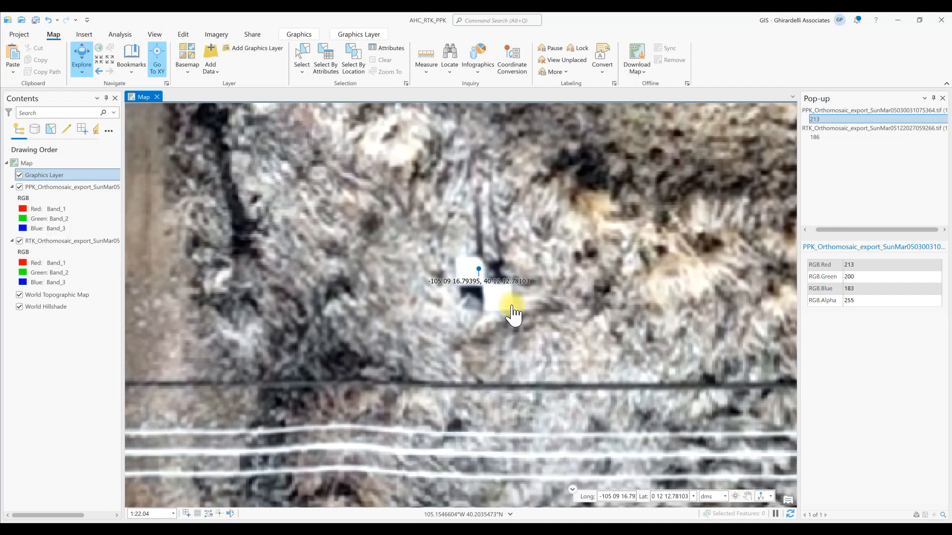
# Hide the PPK orthomosaic to compare the marked point with the target on the RTK orthomosaic, and show it again.
pyautogui.click(20, 187)
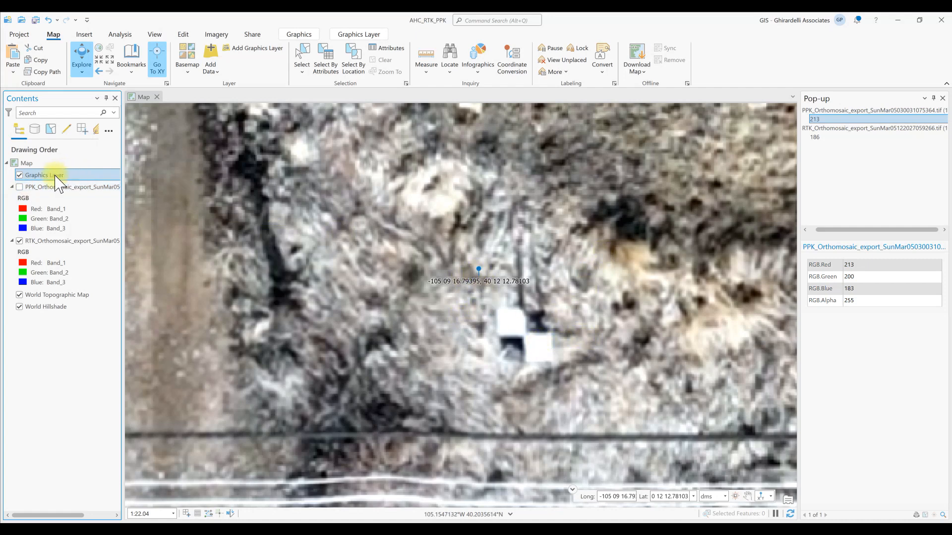
pyautogui.click(20, 188)
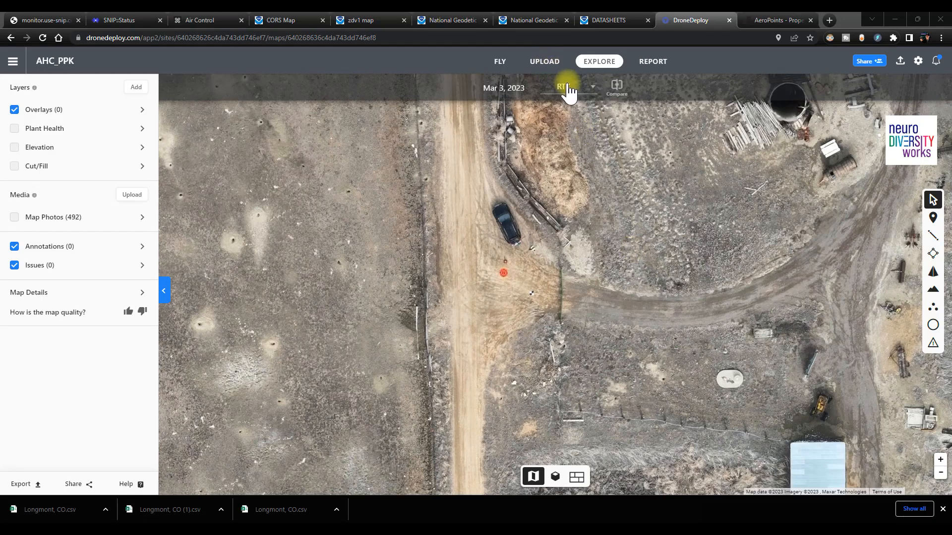
# Switch DroneDeploy to the PPK map and place a calibration marker on the centre of the checkered target near the landing pad.
pyautogui.click(563, 88)
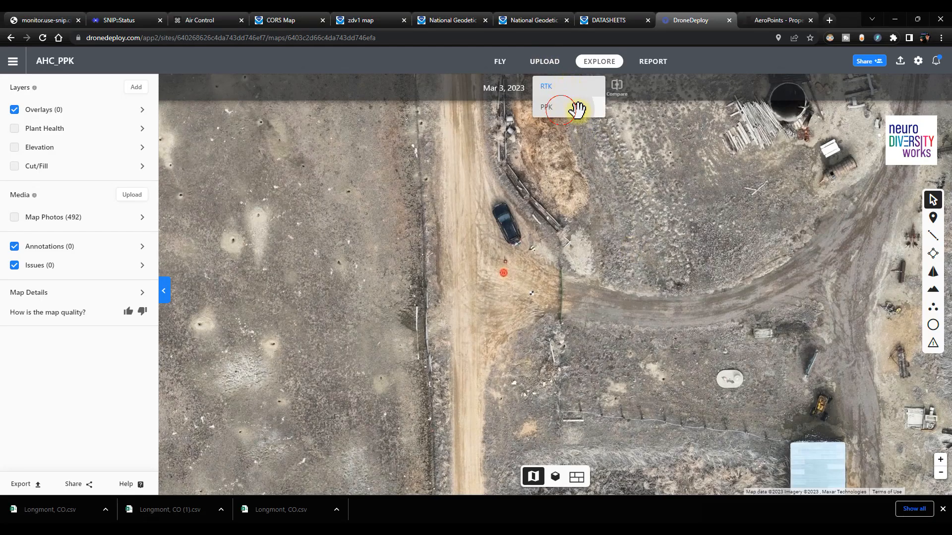
pyautogui.click(575, 108)
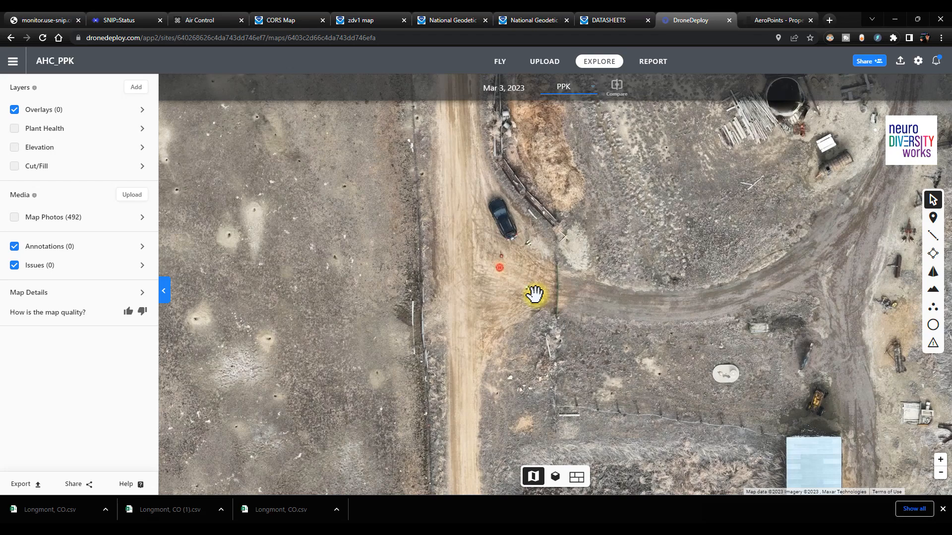
pyautogui.scroll(5, 530, 294)
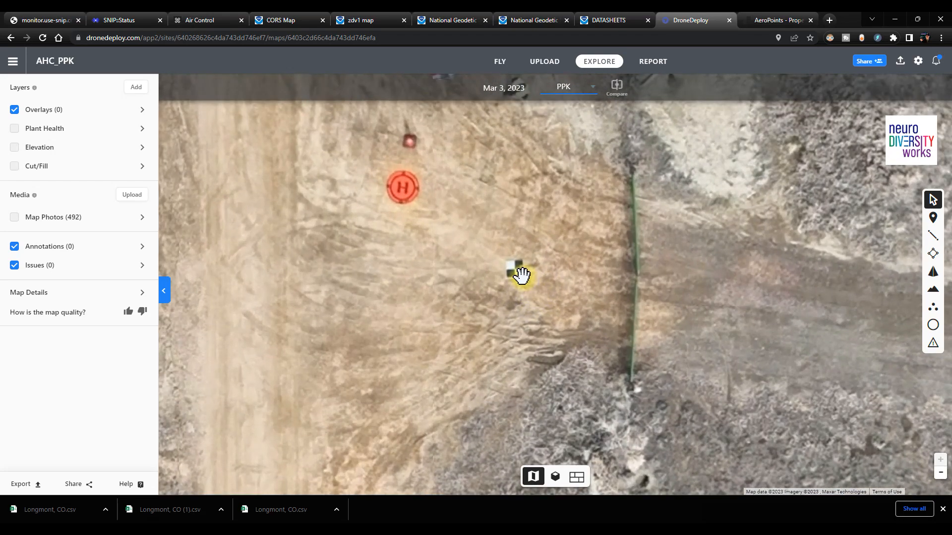
pyautogui.click(36, 295)
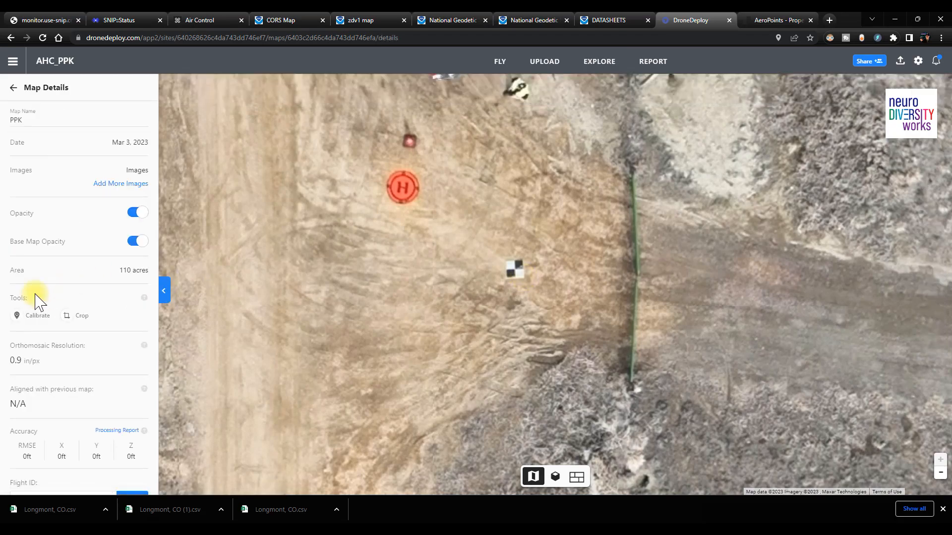
pyautogui.click(17, 316)
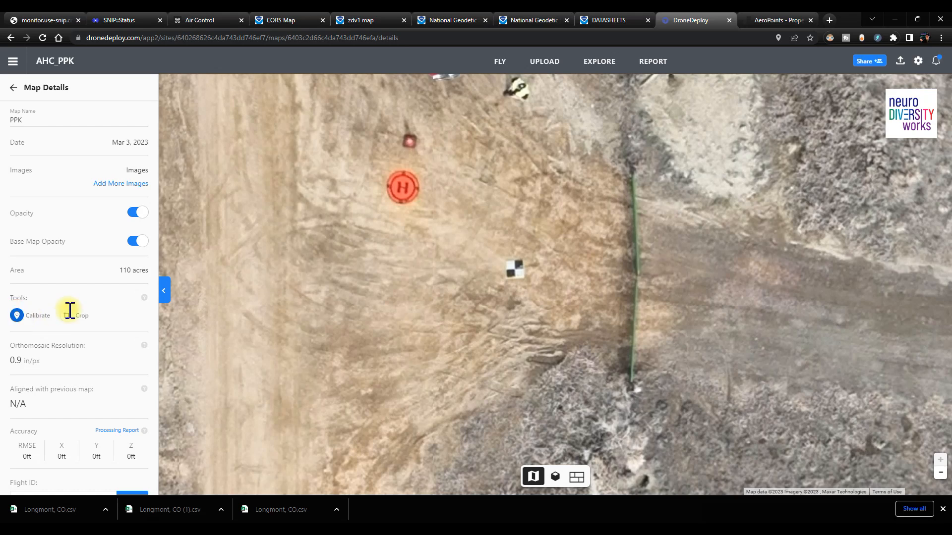
pyautogui.click(516, 271)
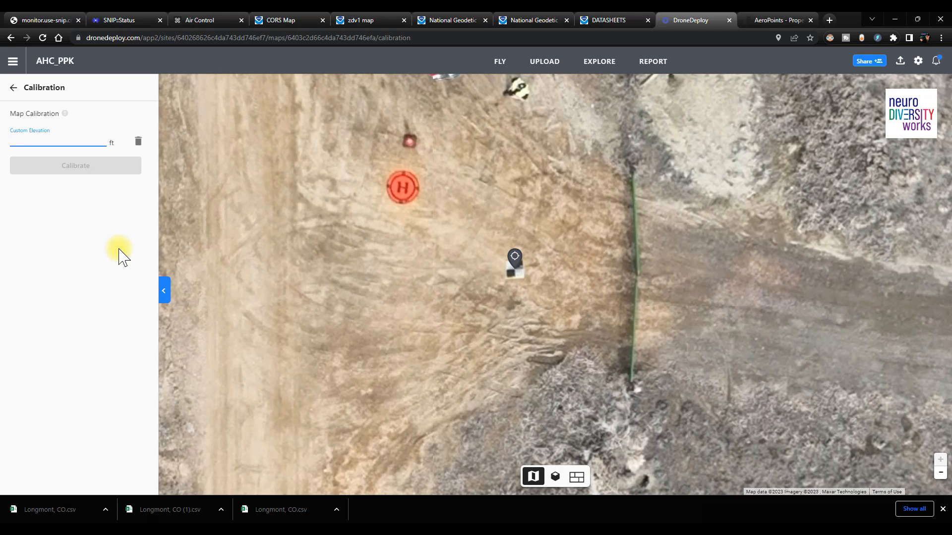
# Copy the point's orthometric height 5107.517 from the workbook into the marker's custom elevation and calibrate the map.
pyautogui.hotkey('alt', 'Tab')
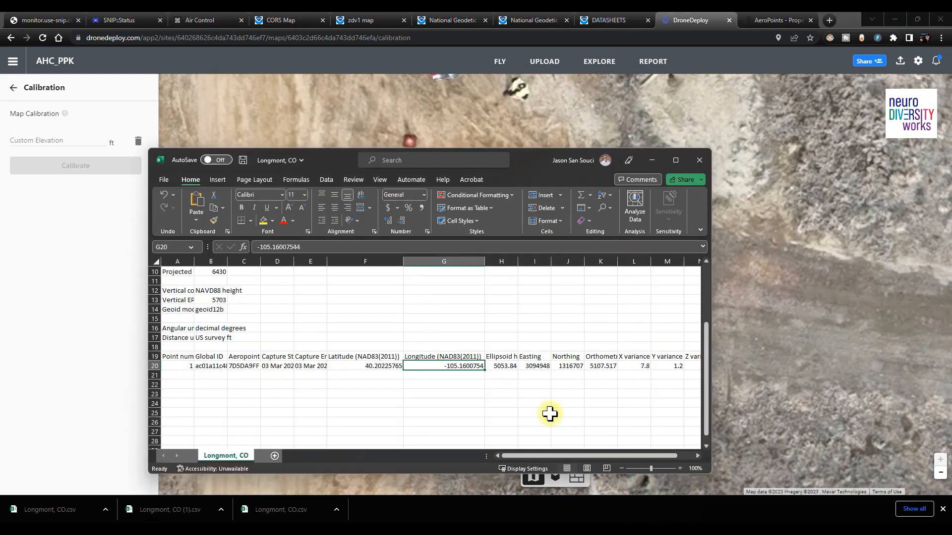
pyautogui.moveTo(617, 263); pyautogui.dragTo(636, 262)
pyautogui.click(617, 365)
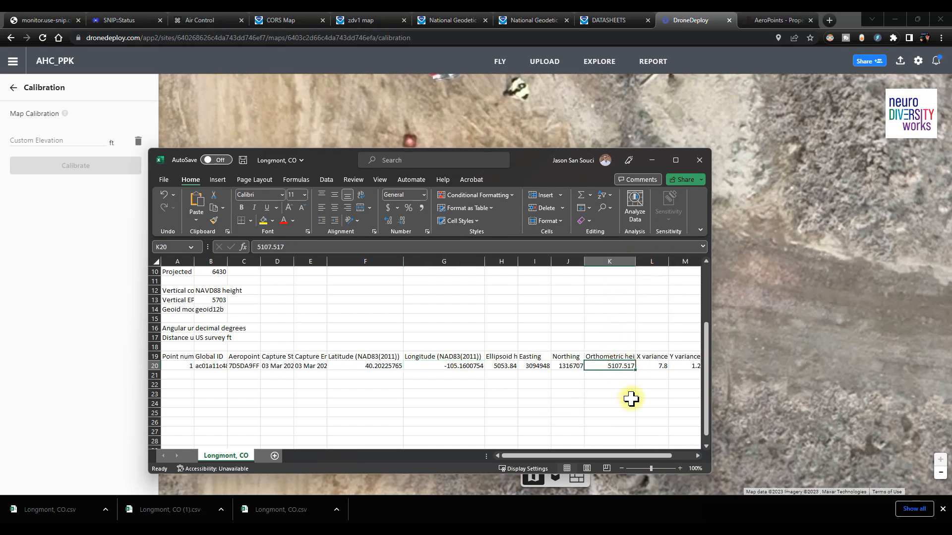
pyautogui.hotkey('ctrl', 'c')
pyautogui.click(51, 140)
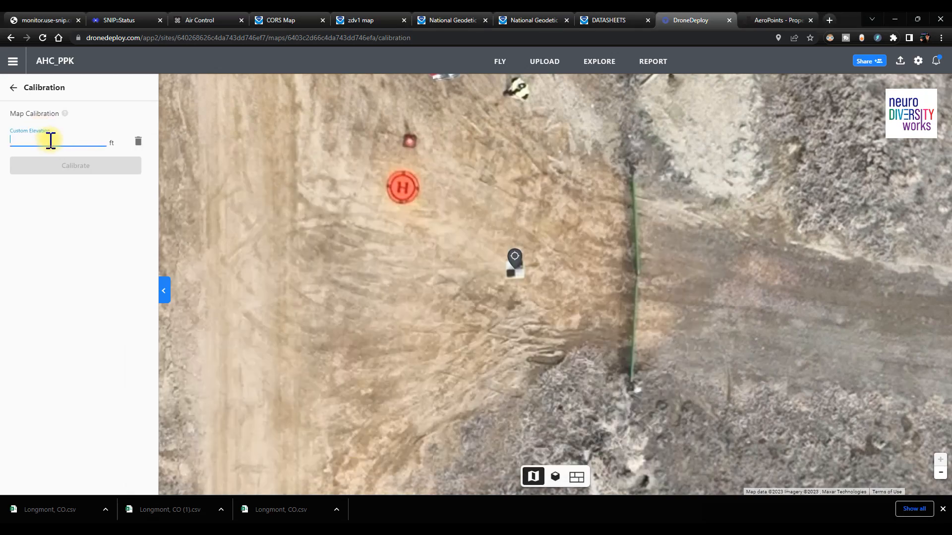
pyautogui.hotkey('ctrl', 'v')
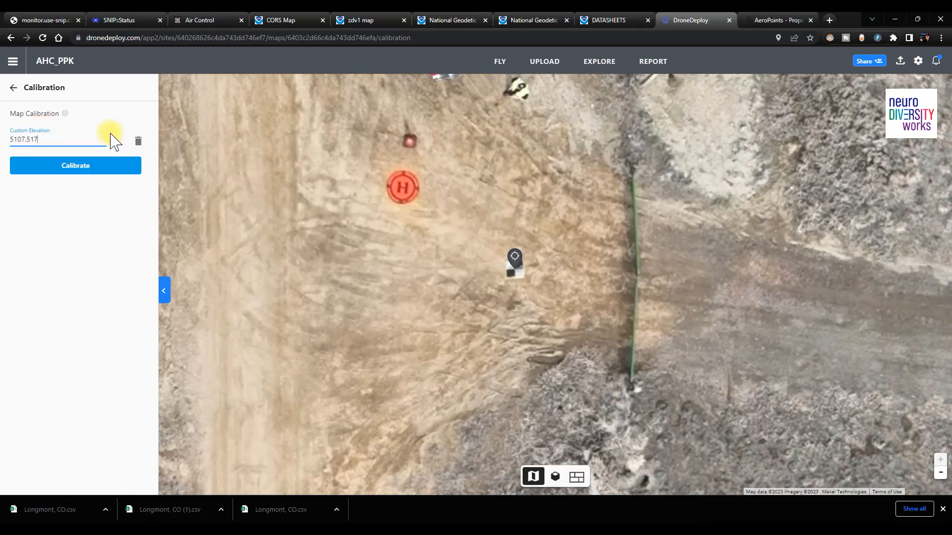
pyautogui.click(111, 167)
# Locate the second checkered target beside the dirt track, just above the power lines, on the PPK map.
pyautogui.moveTo(691, 214); pyautogui.dragTo(436, 262)
pyautogui.scroll(-2, 438, 262)
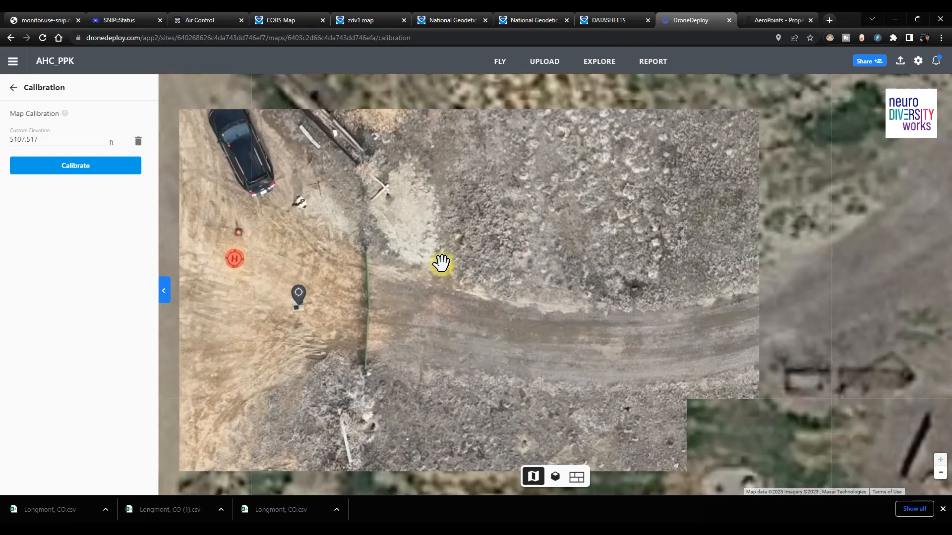
pyautogui.scroll(-2, 441, 263)
pyautogui.scroll(-2, 652, 206)
pyautogui.moveTo(652, 206); pyautogui.dragTo(496, 257)
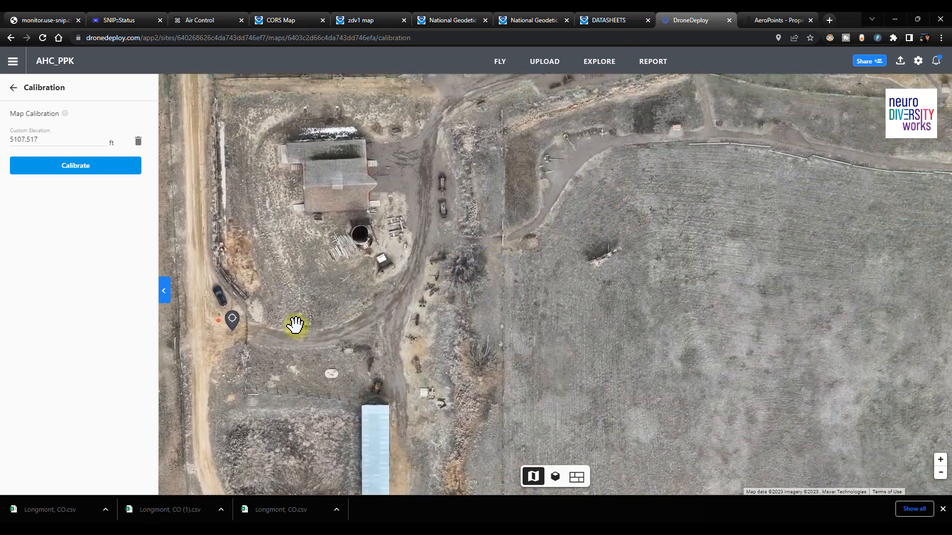
pyautogui.moveTo(636, 249); pyautogui.dragTo(442, 370)
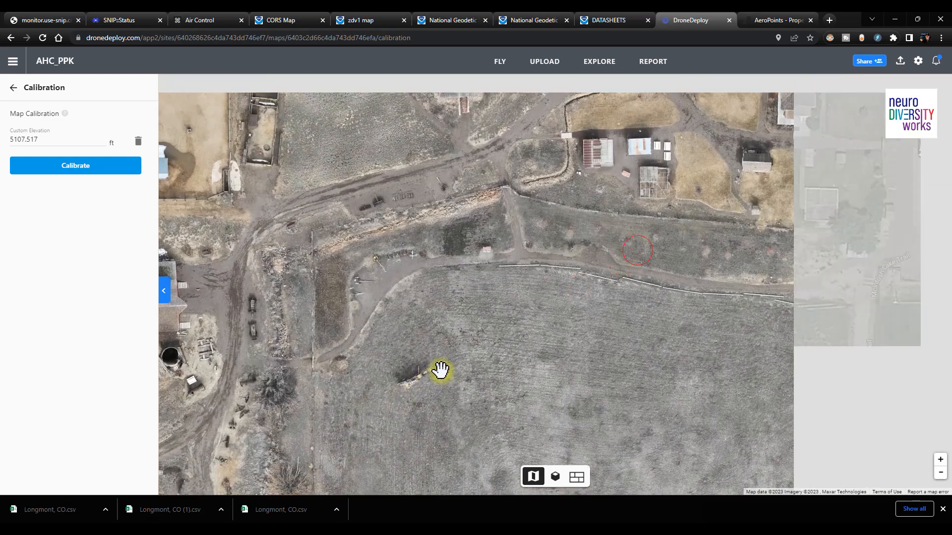
pyautogui.moveTo(655, 232); pyautogui.dragTo(493, 357)
pyautogui.scroll(-2, 496, 357)
pyautogui.moveTo(673, 272); pyautogui.dragTo(412, 266)
pyautogui.scroll(2, 648, 250)
pyautogui.scroll(2, 403, 325)
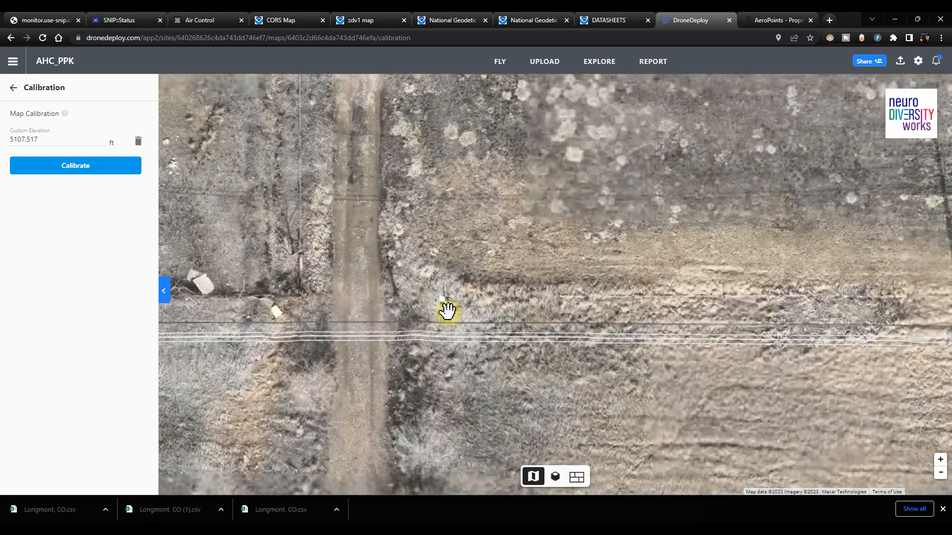
pyautogui.scroll(2, 448, 310)
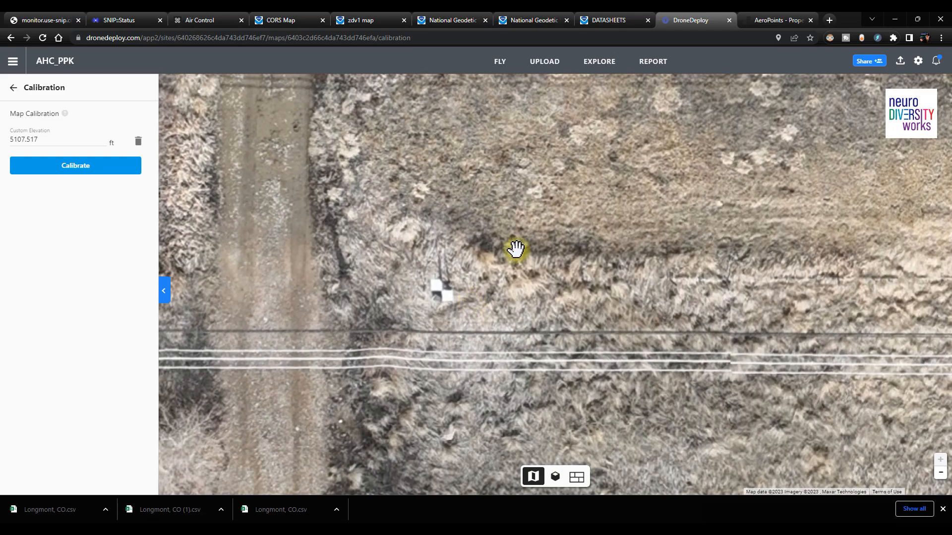
# Look up the survey mark's NAVD 88 orthometric height in feet in the NGS data sheet and return to DroneDeploy.
pyautogui.click(615, 19)
pyautogui.moveTo(199, 215); pyautogui.dragTo(223, 215)
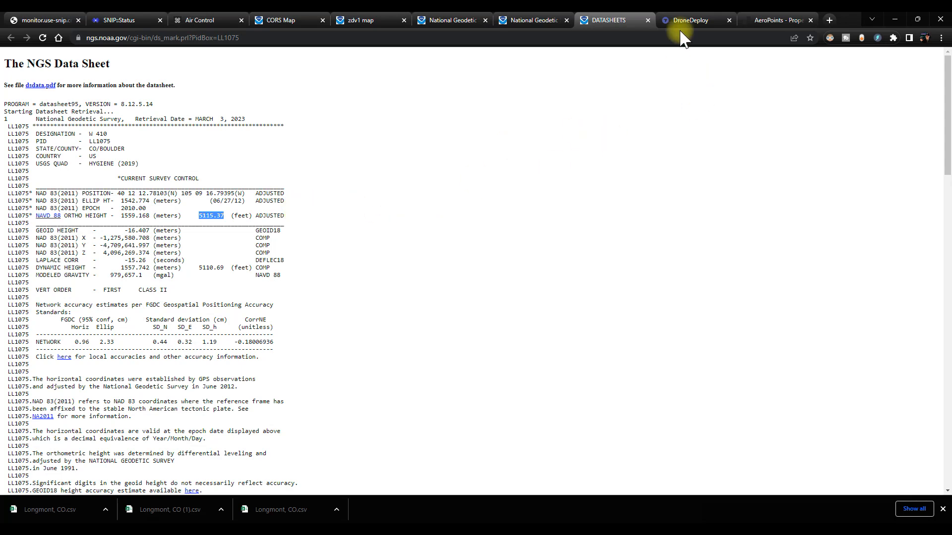
pyautogui.click(706, 20)
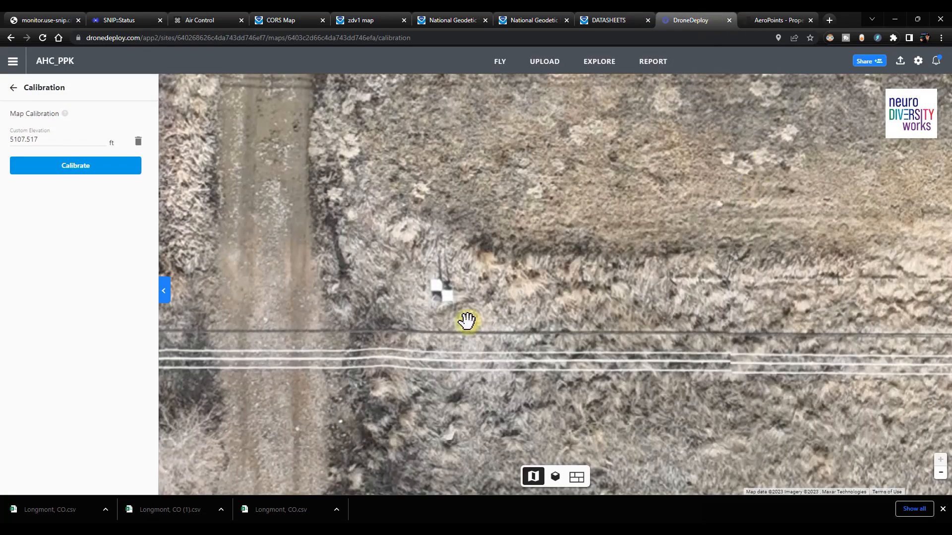
# Leave calibration, place a location marker on the second target's centre, and compare its elevation with the orthometric height in the NGS data sheet.
pyautogui.click(14, 87)
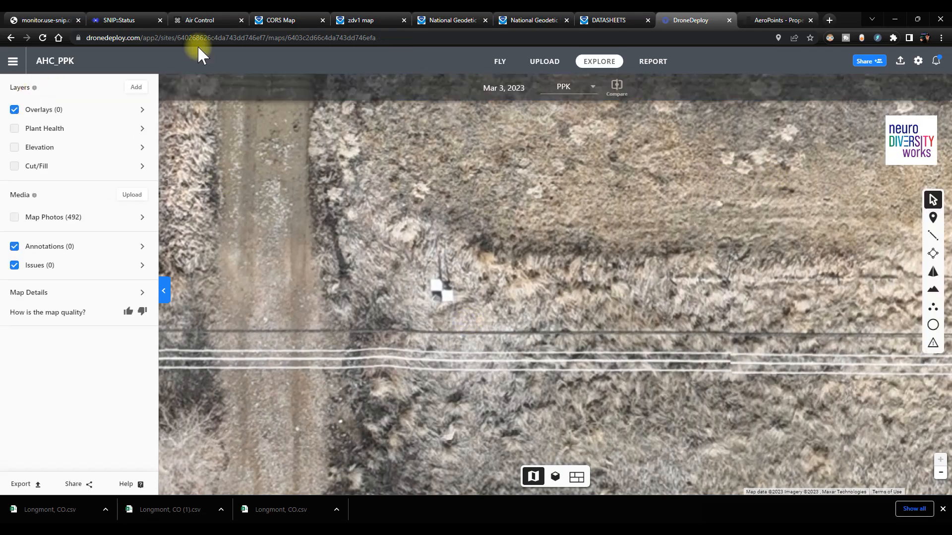
pyautogui.click(933, 218)
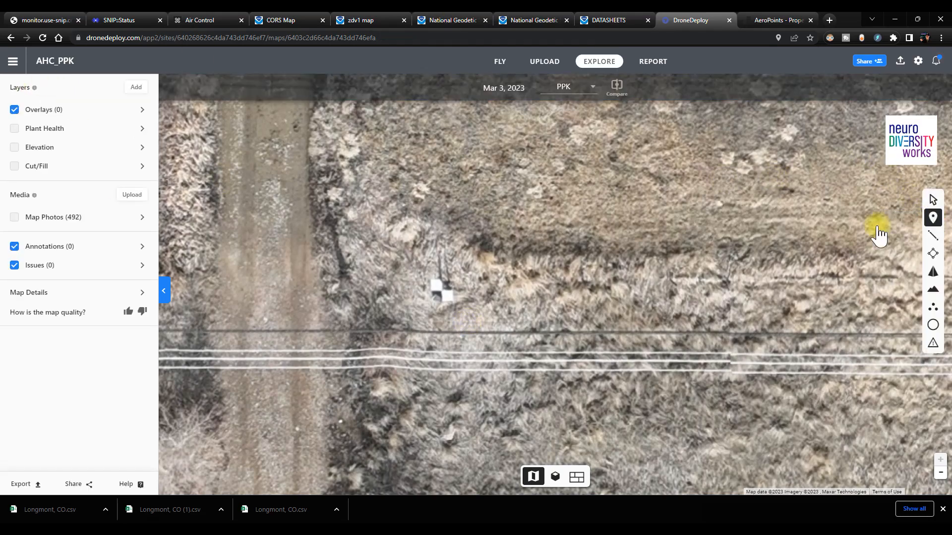
pyautogui.click(443, 292)
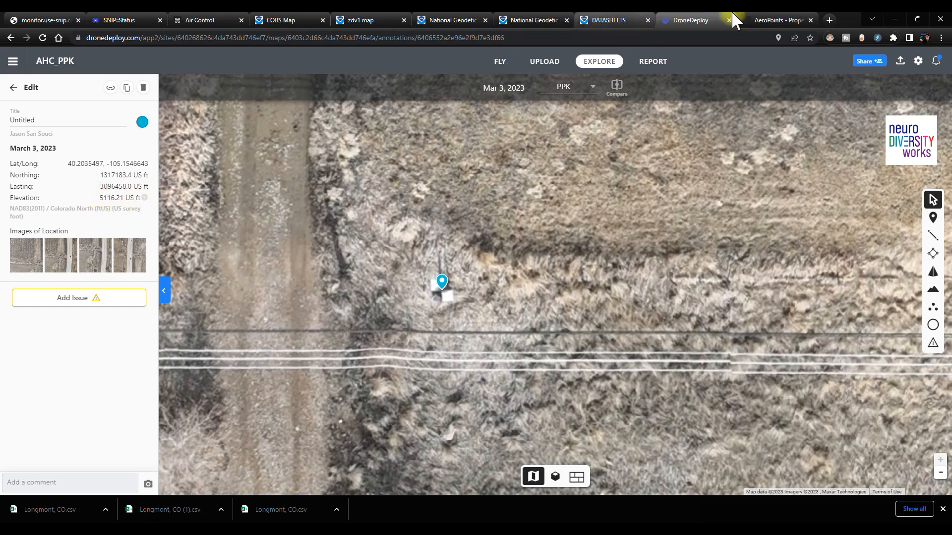
pyautogui.click(606, 16)
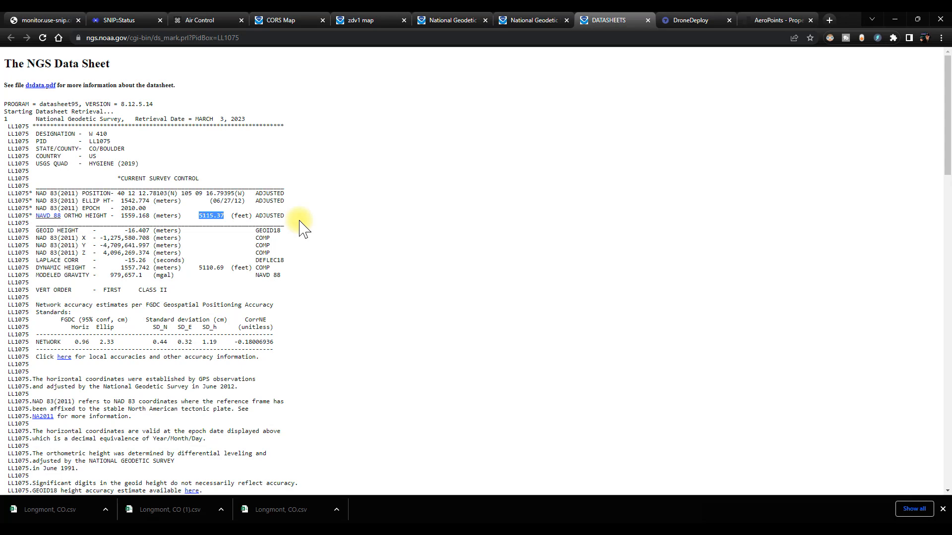
pyautogui.click(691, 19)
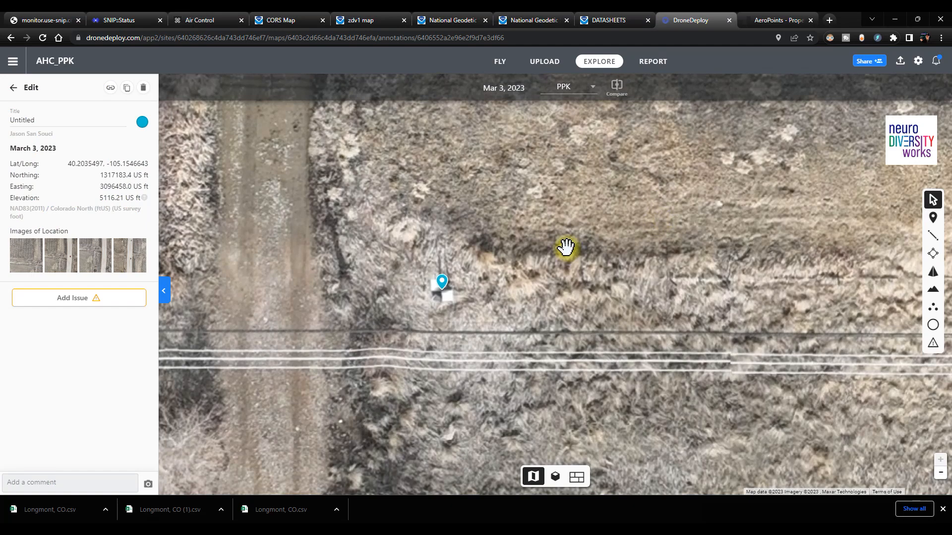